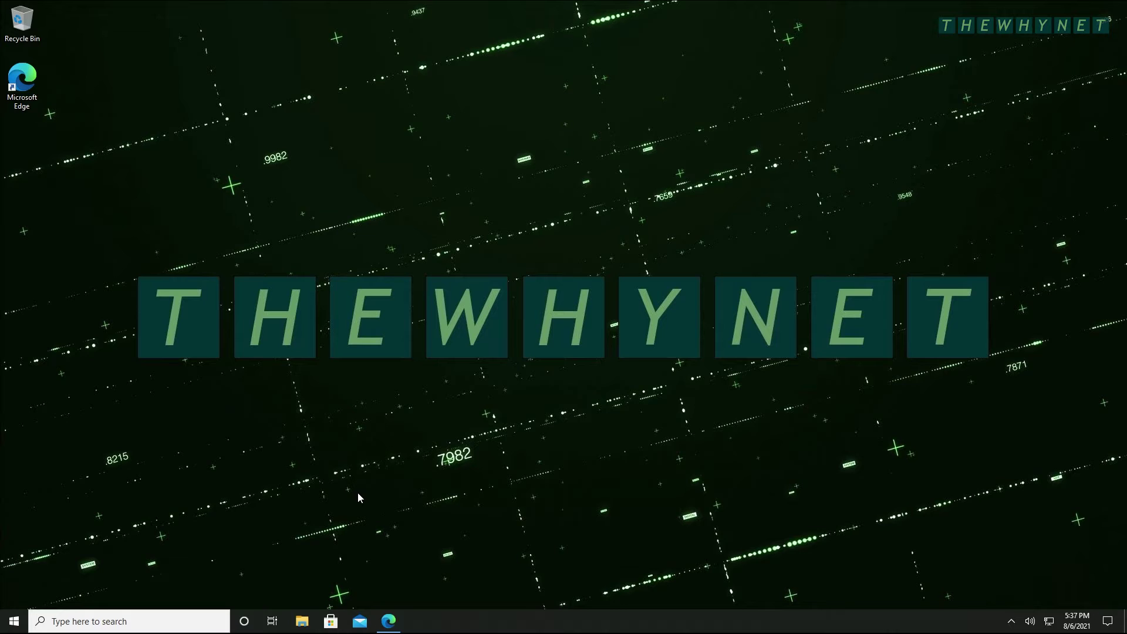
Download OneDriveSetup.exe in Edge, run the setup, then minimize the browser.
{"action": "left_click", "coordinate": [380, 627]}
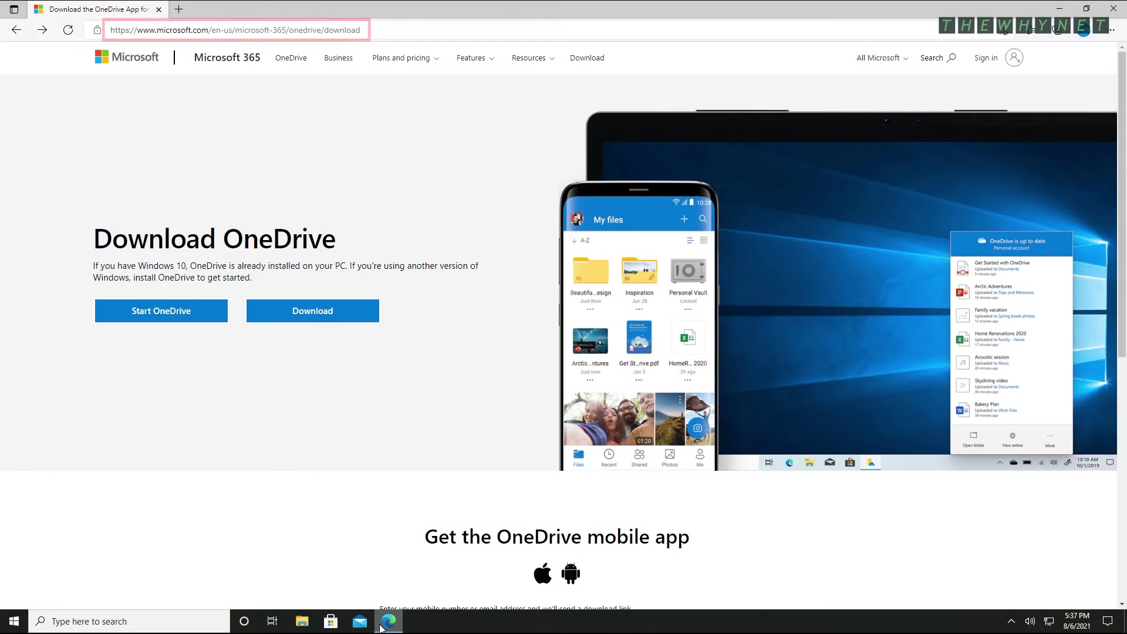
{"action": "left_click", "coordinate": [317, 317]}
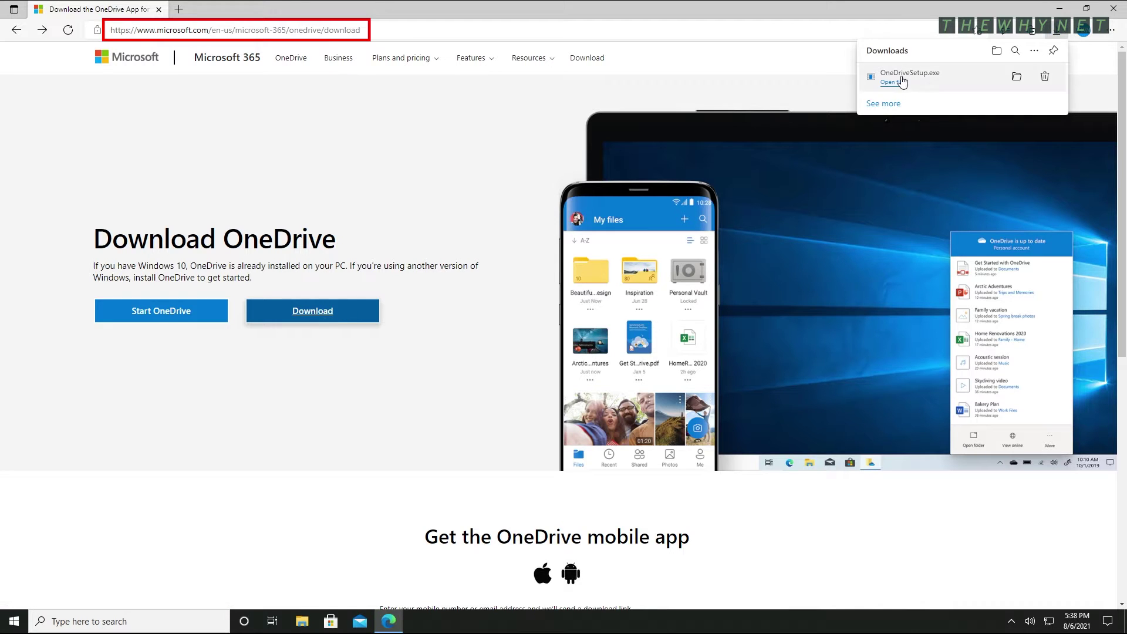
{"action": "left_click", "coordinate": [903, 81]}
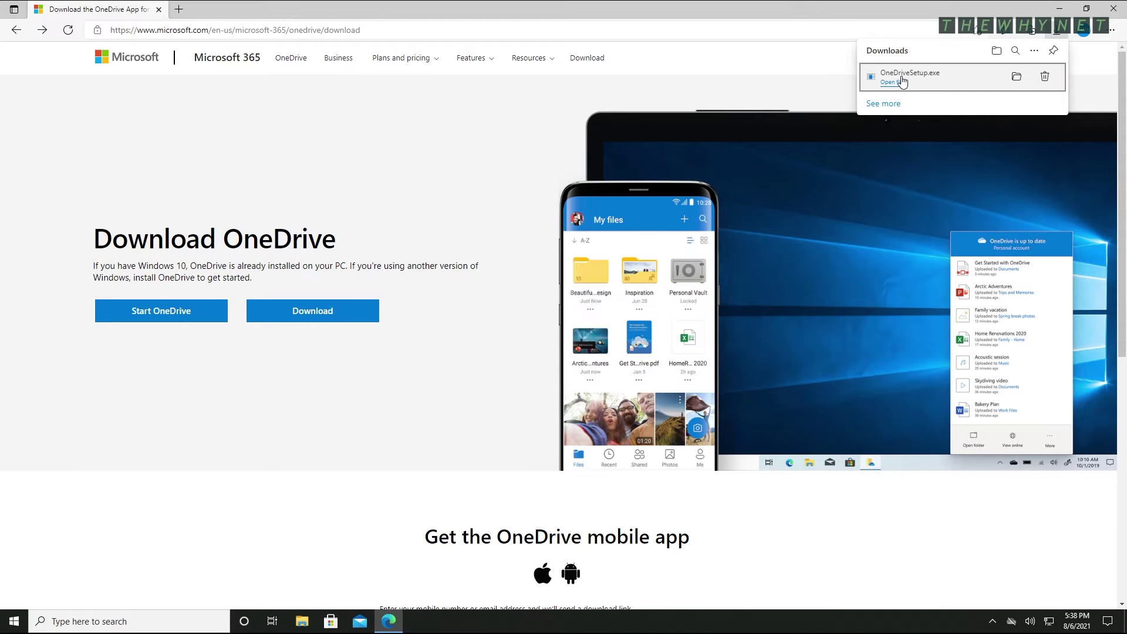
{"action": "left_click", "coordinate": [1060, 9]}
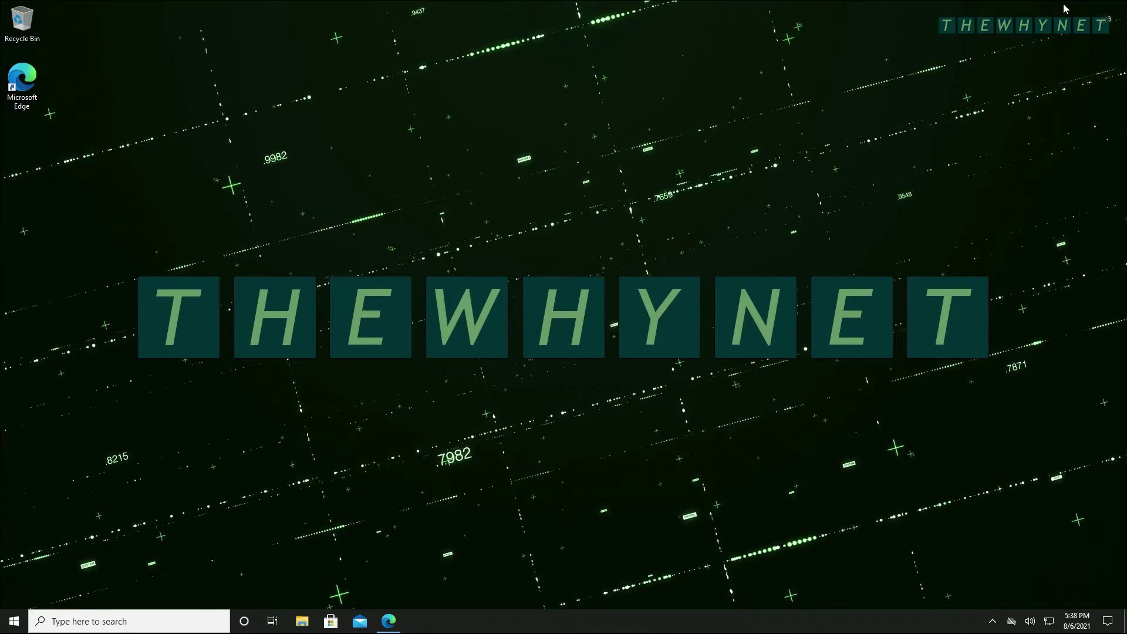
Show OneDrive's up-to-date sync panel from the system tray and dismiss the privacy banner.
{"action": "mouse_move", "coordinate": [1012, 622]}
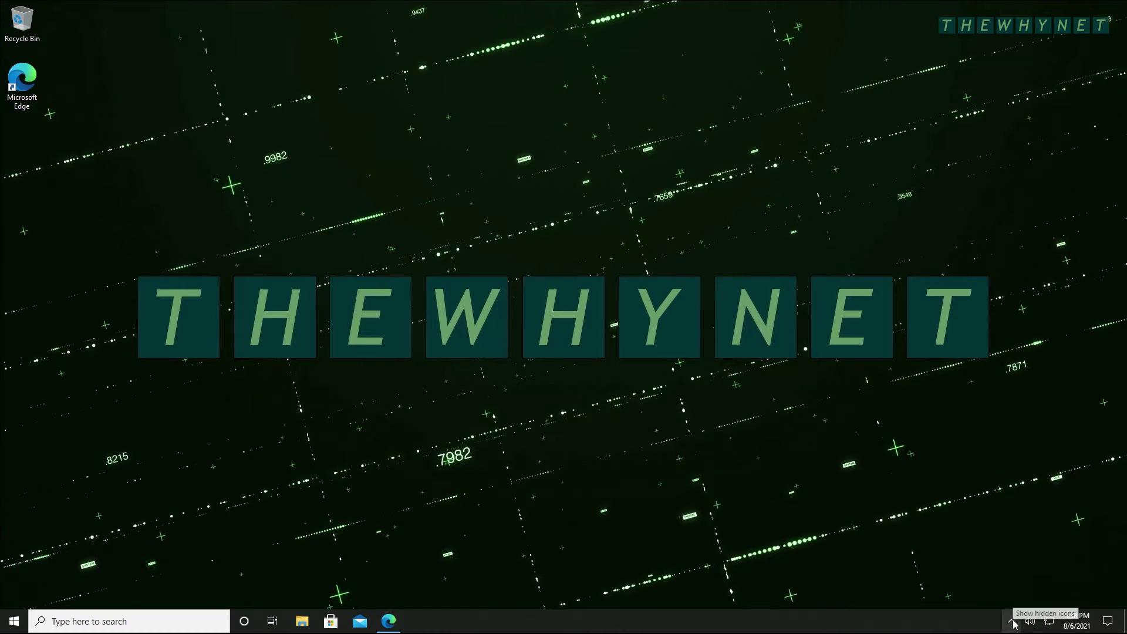
{"action": "left_click", "coordinate": [1014, 623]}
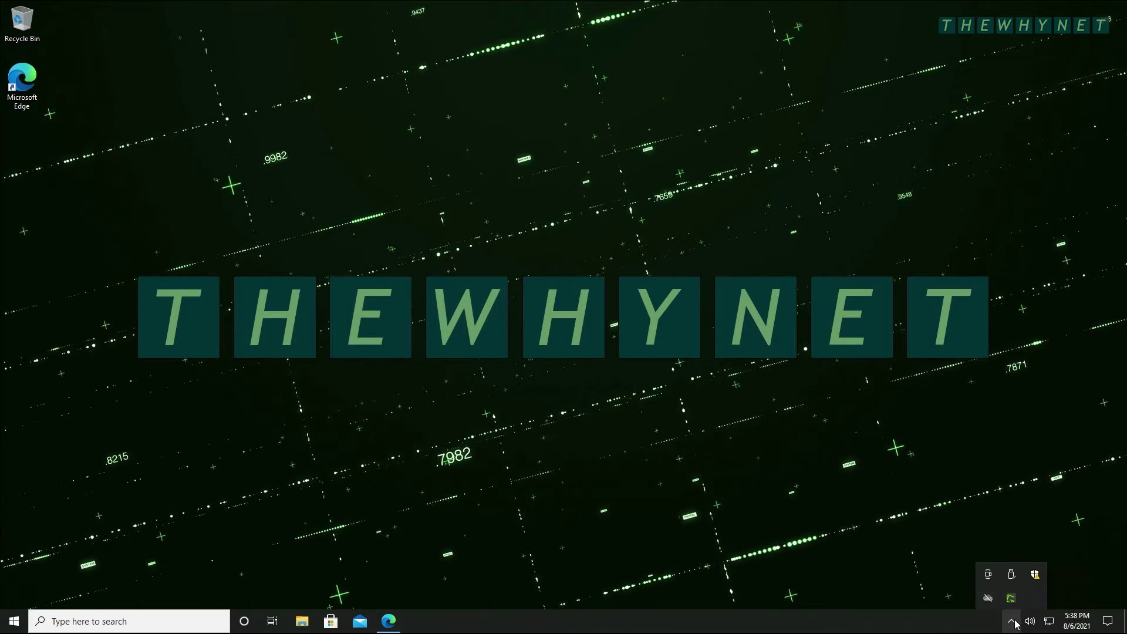
{"action": "mouse_move", "coordinate": [990, 600]}
{"action": "left_click", "coordinate": [989, 598]}
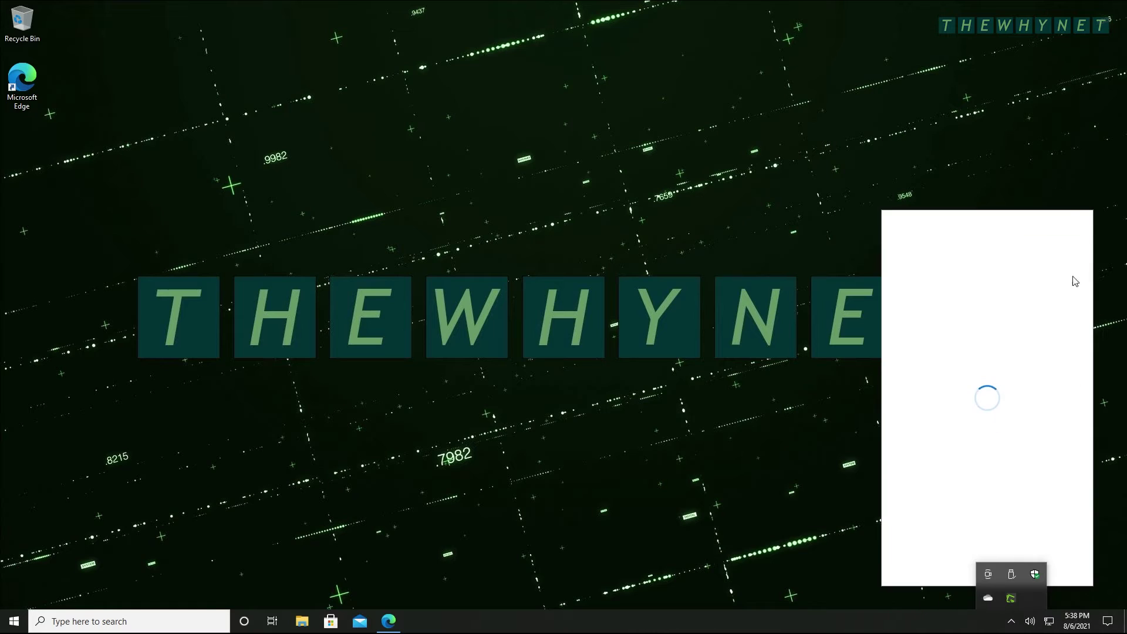
{"action": "left_click", "coordinate": [1086, 258]}
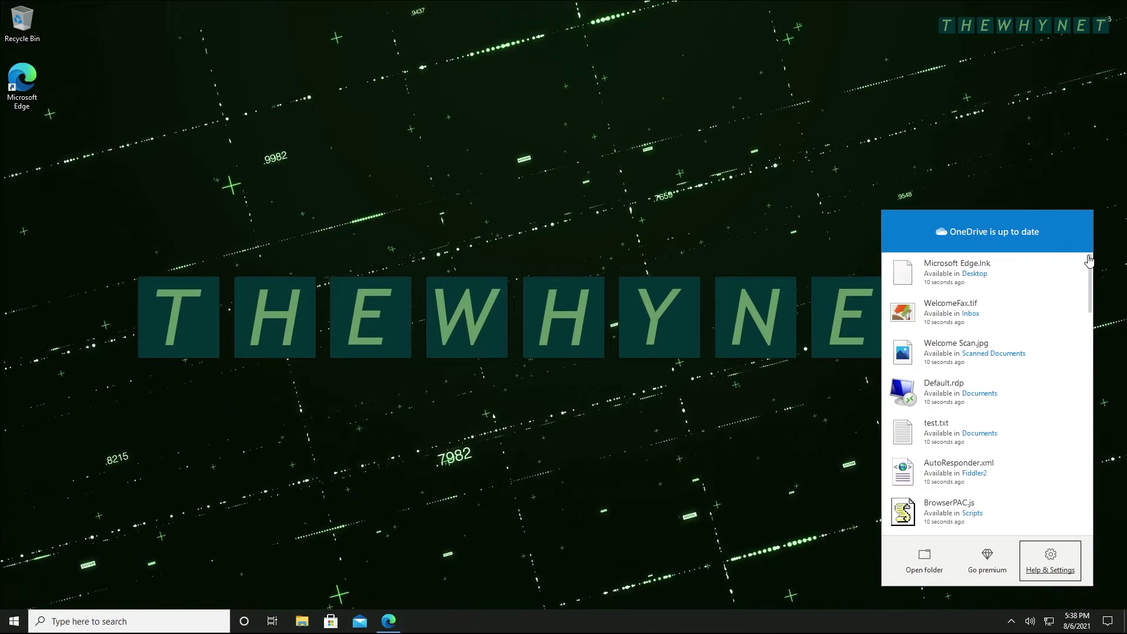
Open OneDrive Settings from Help & Settings, landing on the Account tab.
{"action": "left_click", "coordinate": [1063, 567]}
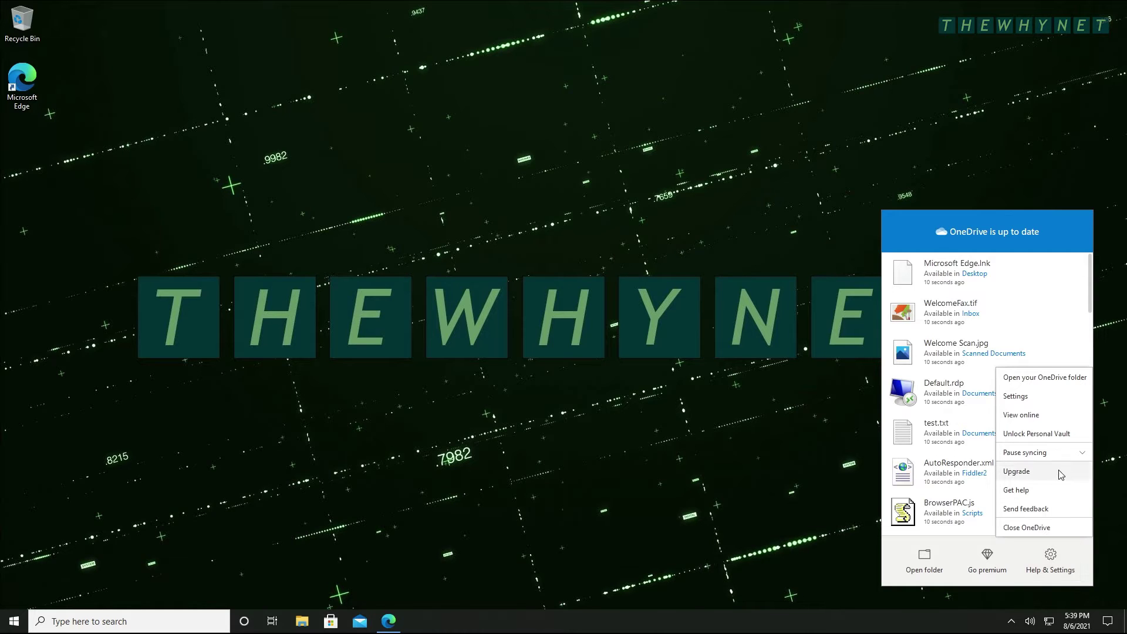
{"action": "left_click", "coordinate": [1043, 397]}
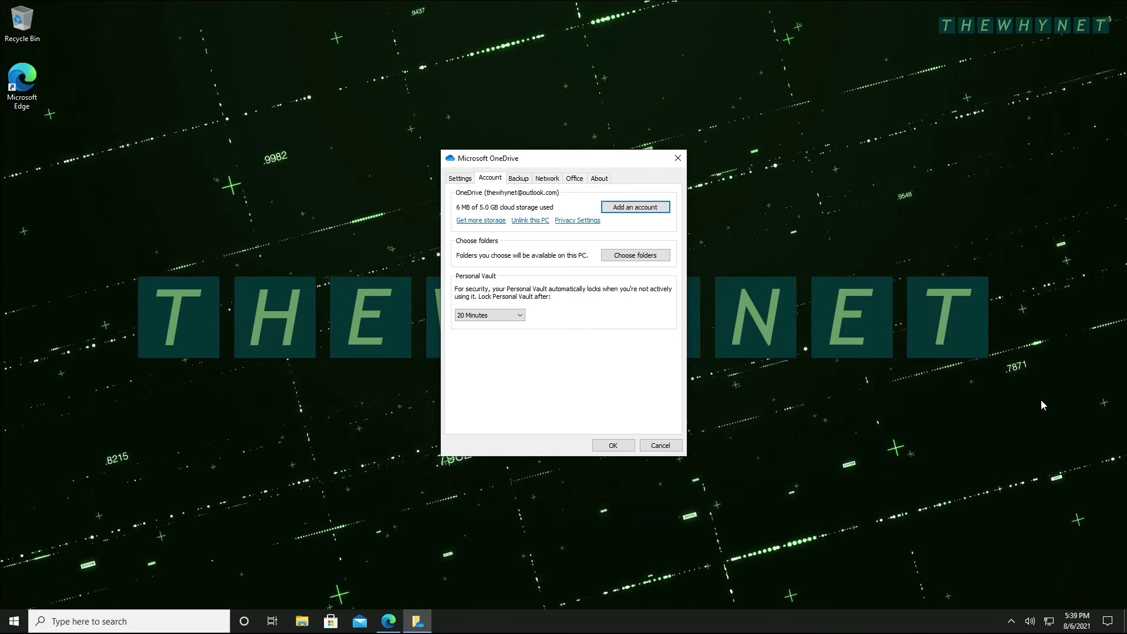
{"action": "left_click", "coordinate": [645, 258]}
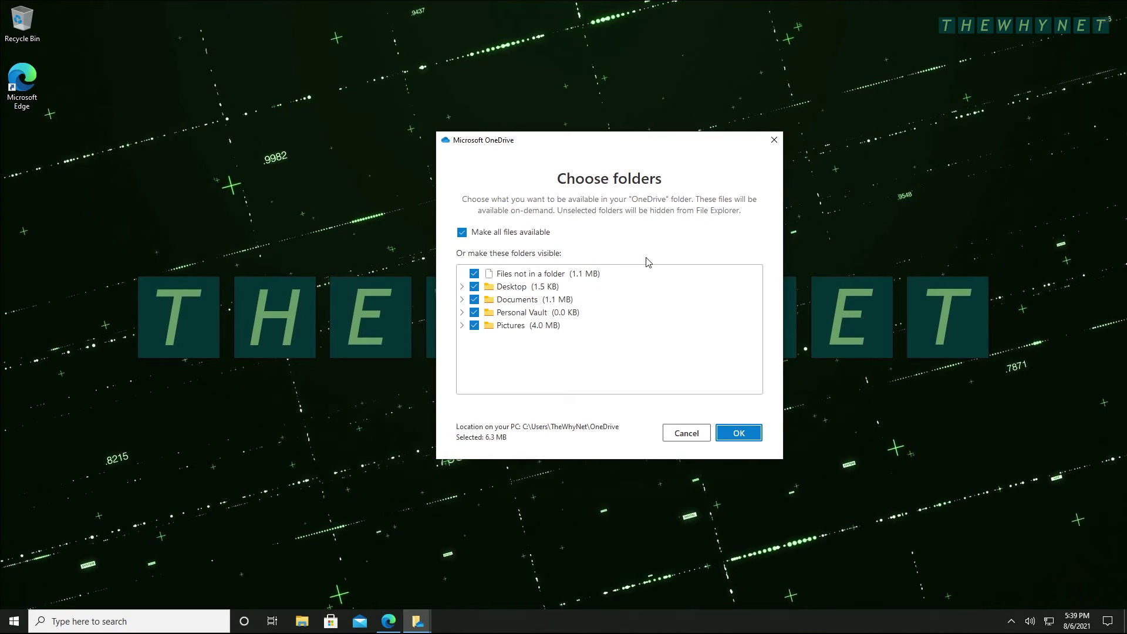
{"action": "left_click", "coordinate": [463, 287]}
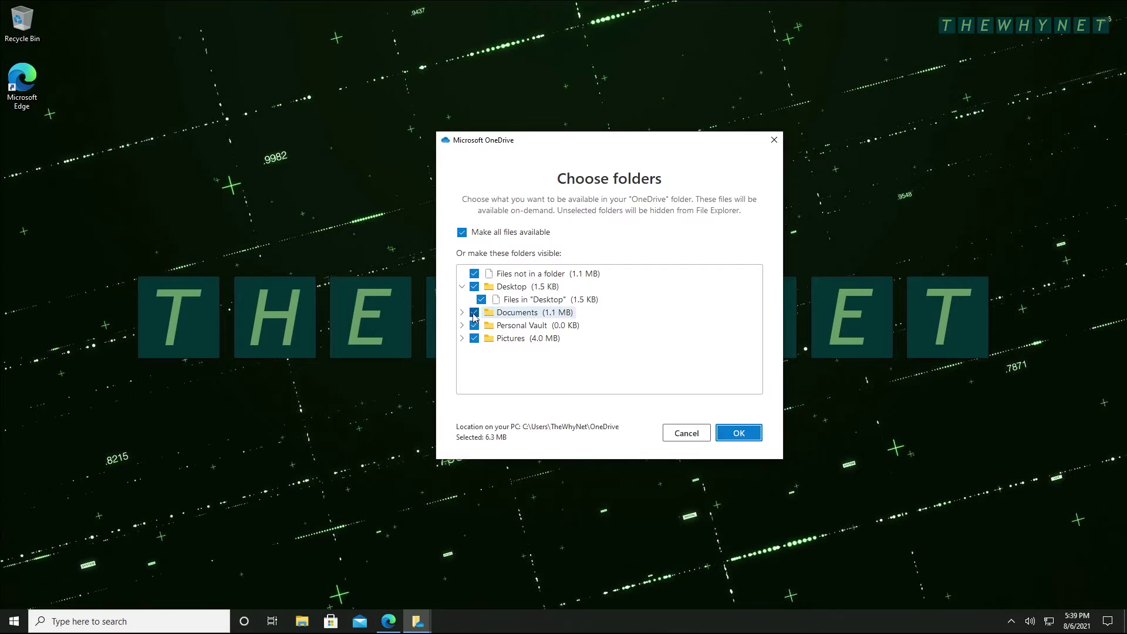
{"action": "left_click", "coordinate": [462, 312]}
{"action": "scroll", "coordinate": [566, 388], "scroll_direction": "down", "scroll_amount": 1}
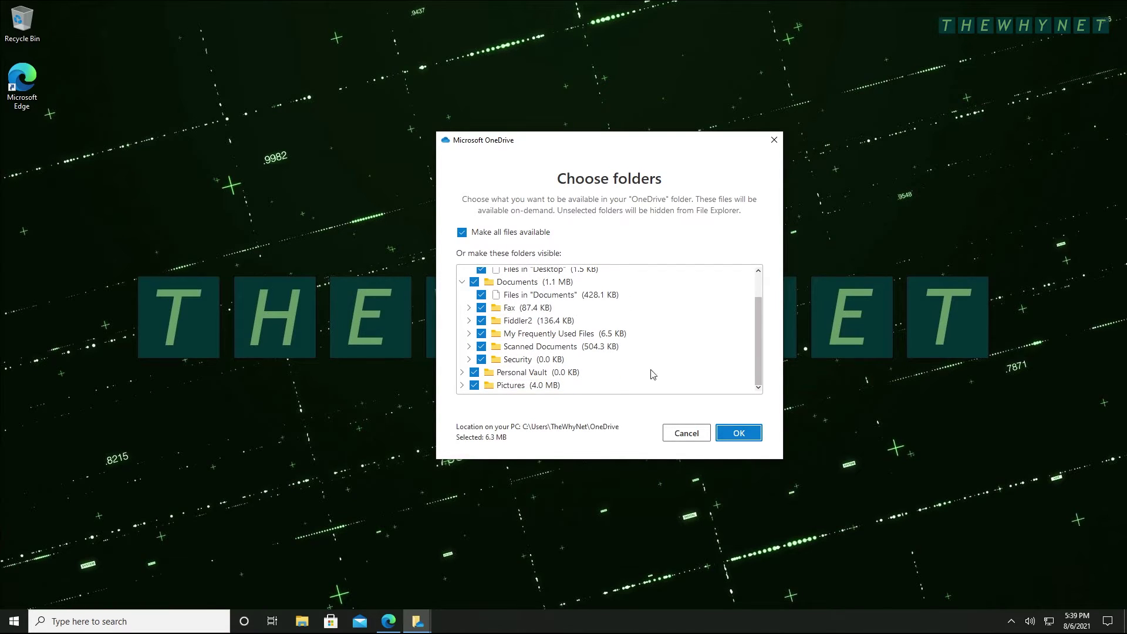
{"action": "scroll", "coordinate": [588, 289], "scroll_direction": "up", "scroll_amount": 1}
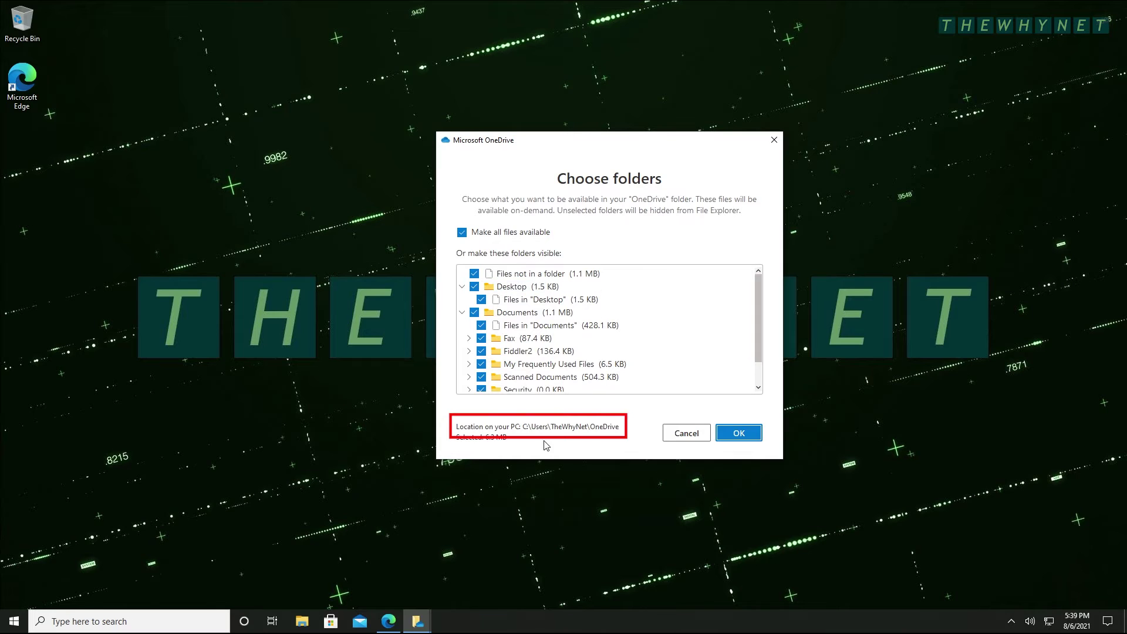
{"action": "left_click", "coordinate": [759, 440]}
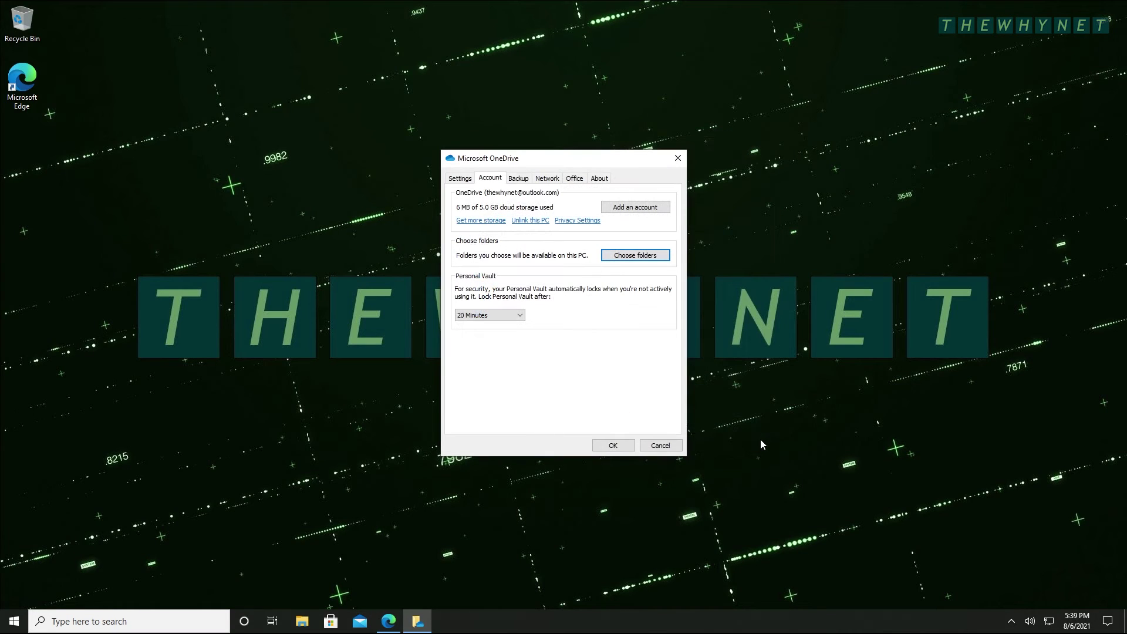
{"action": "left_click", "coordinate": [461, 179]}
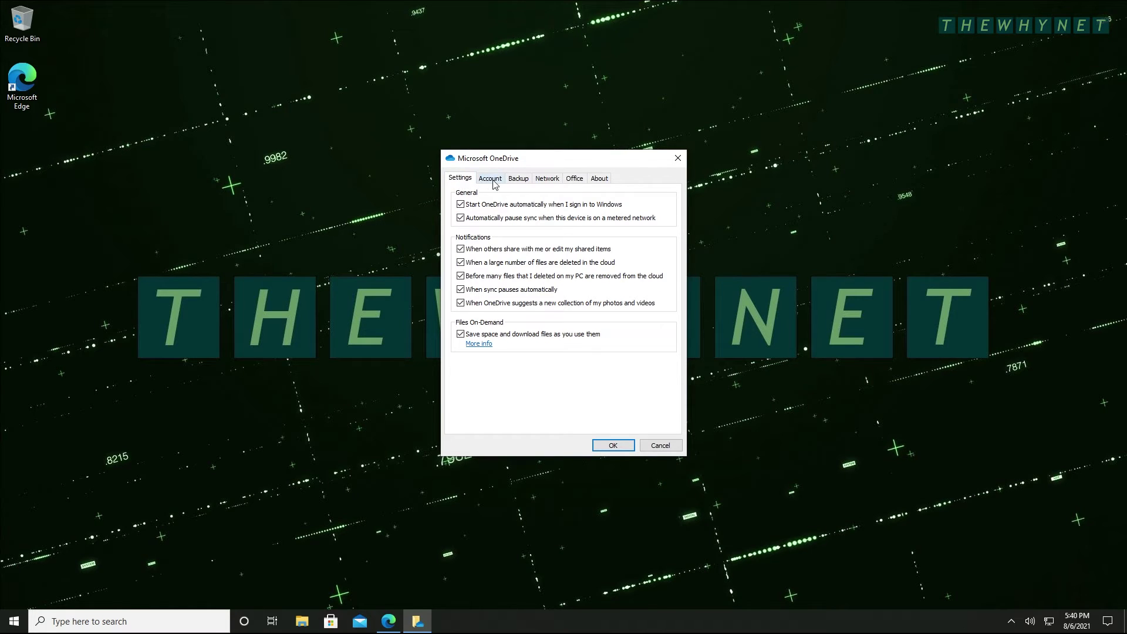
Review the backup manager for Desktop, Documents and Pictures without starting backup.
{"action": "left_click", "coordinate": [519, 180]}
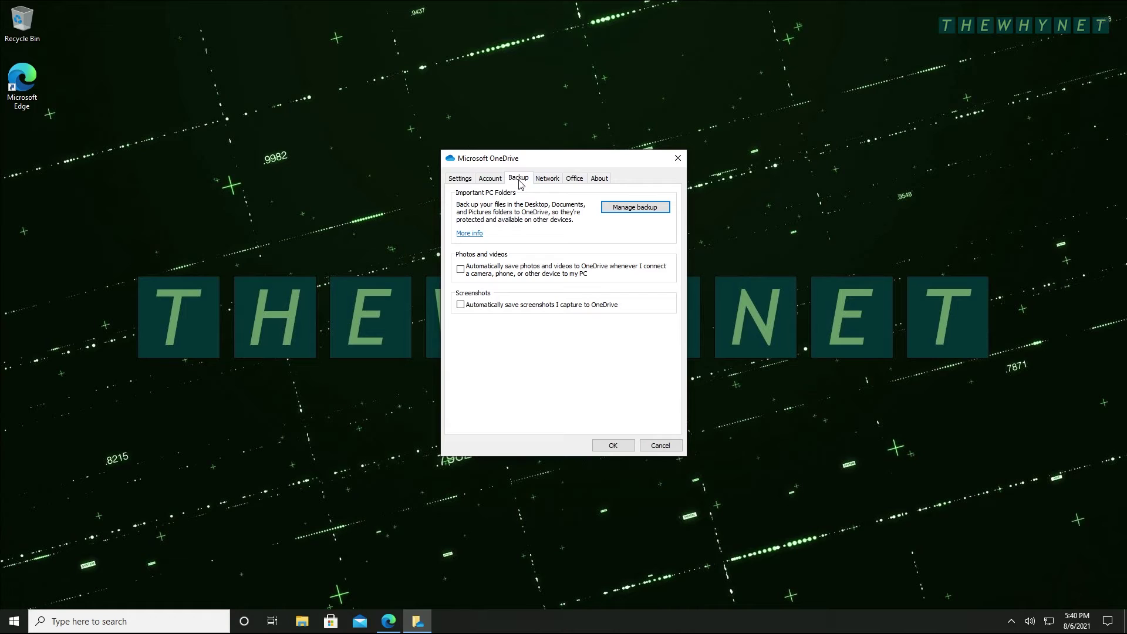
{"action": "left_click", "coordinate": [621, 208]}
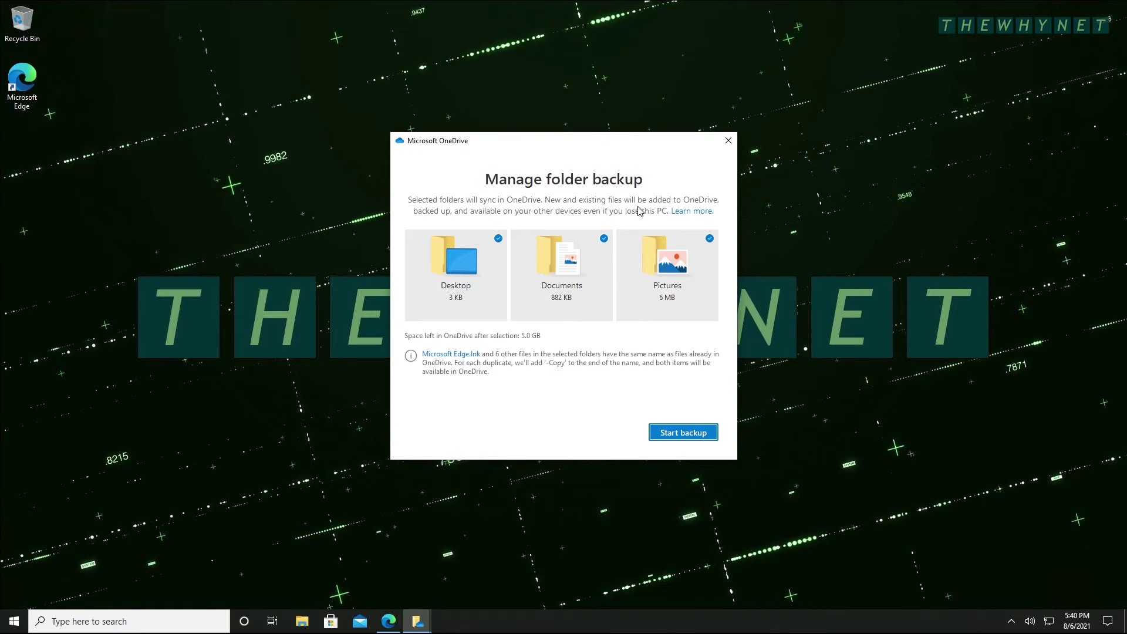
{"action": "left_click", "coordinate": [728, 141]}
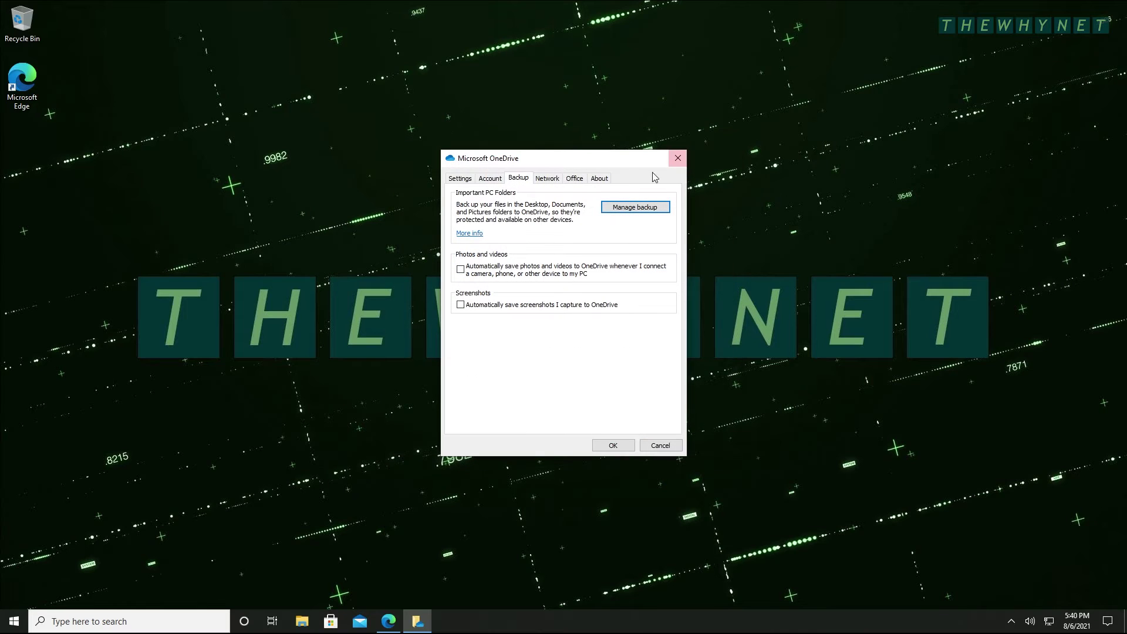
Look over the Network, Office and About tabs, then close the settings with OK.
{"action": "left_click", "coordinate": [541, 186]}
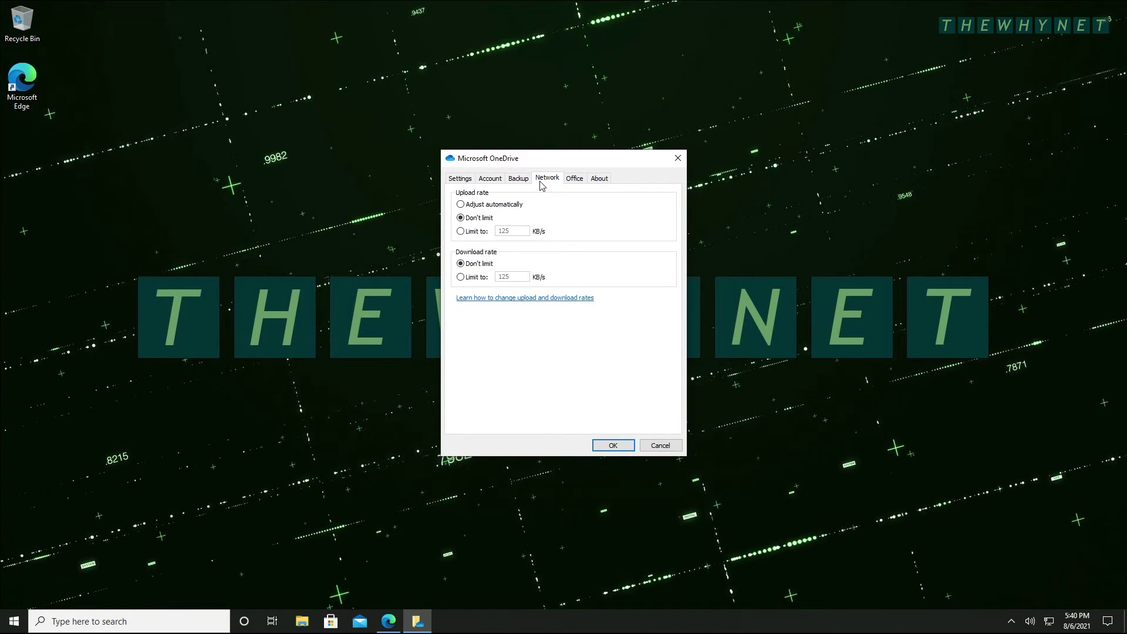
{"action": "left_click", "coordinate": [581, 184]}
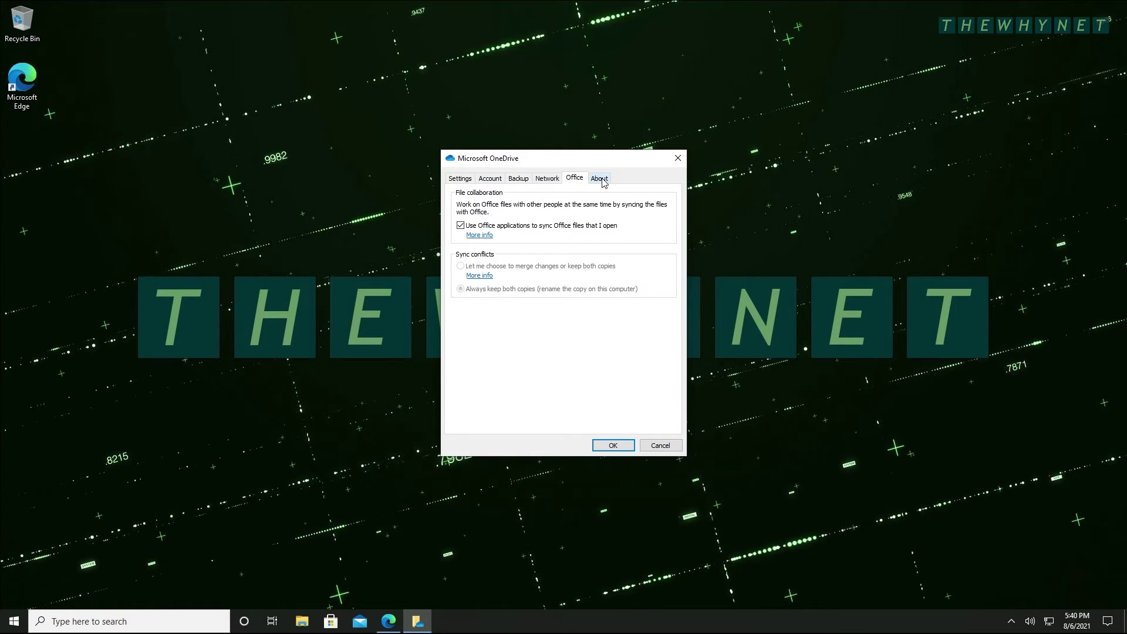
{"action": "left_click", "coordinate": [602, 183]}
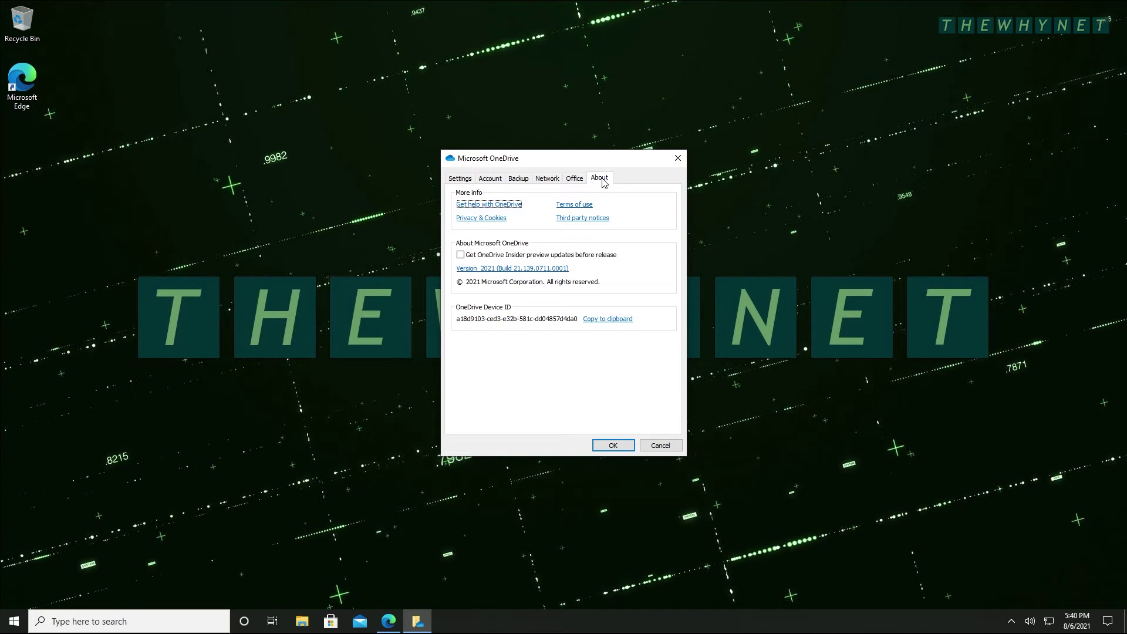
{"action": "left_click", "coordinate": [614, 445]}
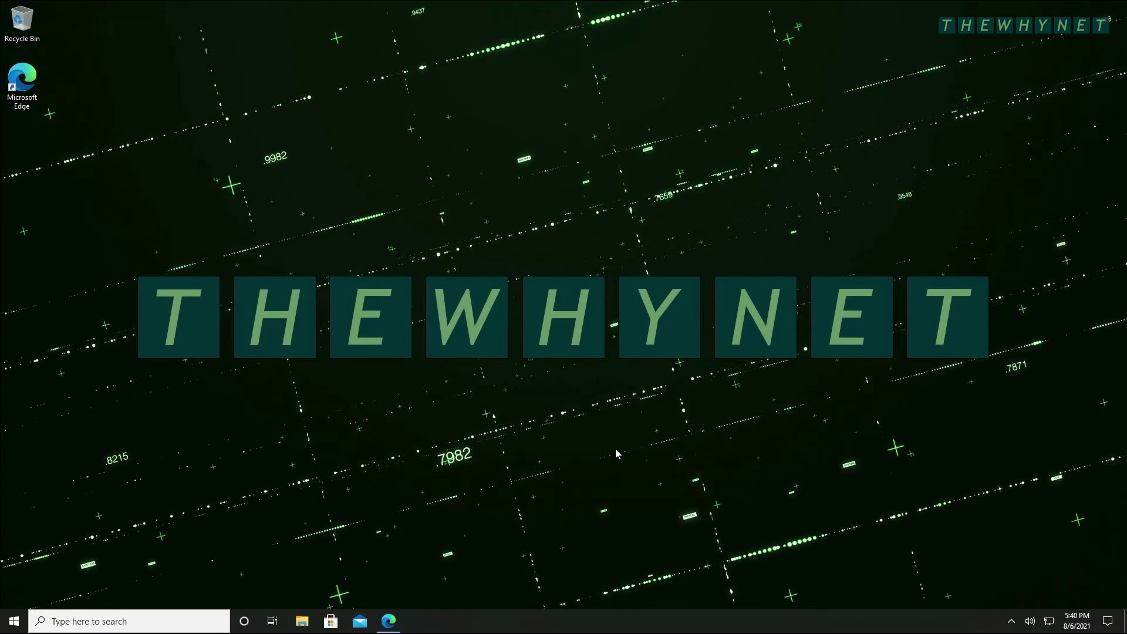
Open File Explorer on the OneDrive folder holding Desktop, Documents and Pictures.
{"action": "left_click", "coordinate": [307, 624]}
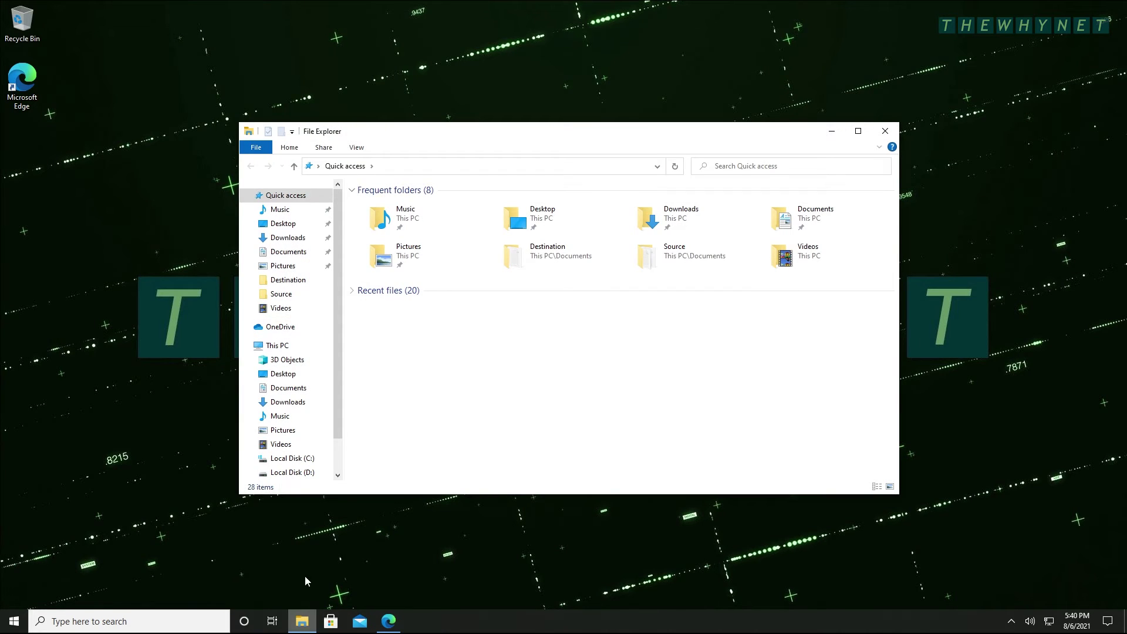
{"action": "left_click", "coordinate": [281, 332]}
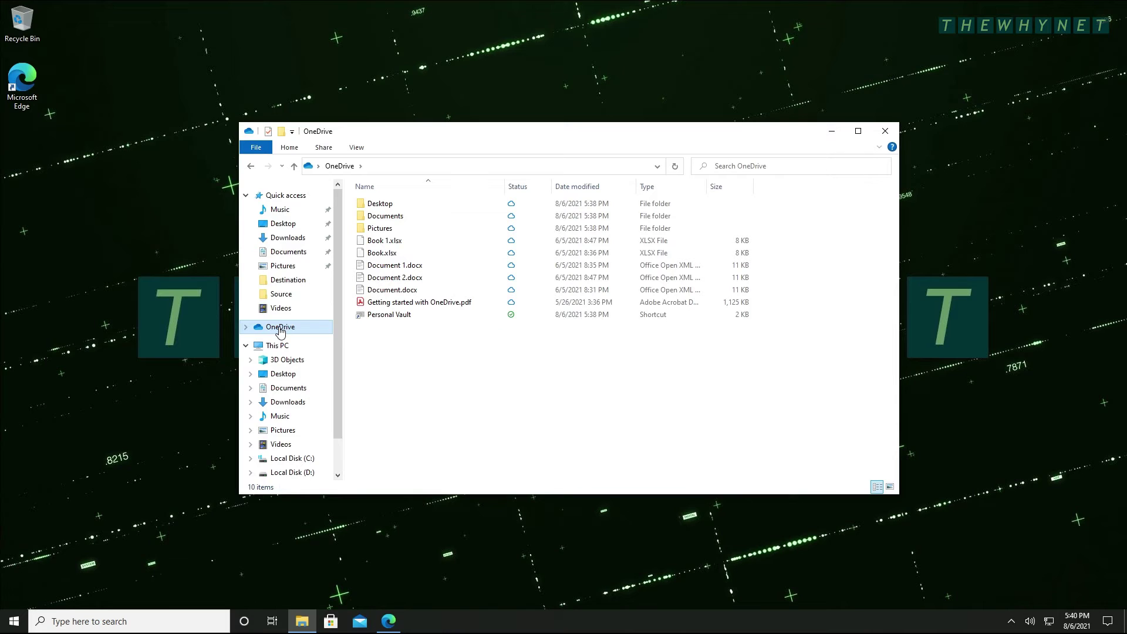
Create a New Text Document with the default name in OneDrive's Desktop folder.
{"action": "left_click", "coordinate": [385, 205]}
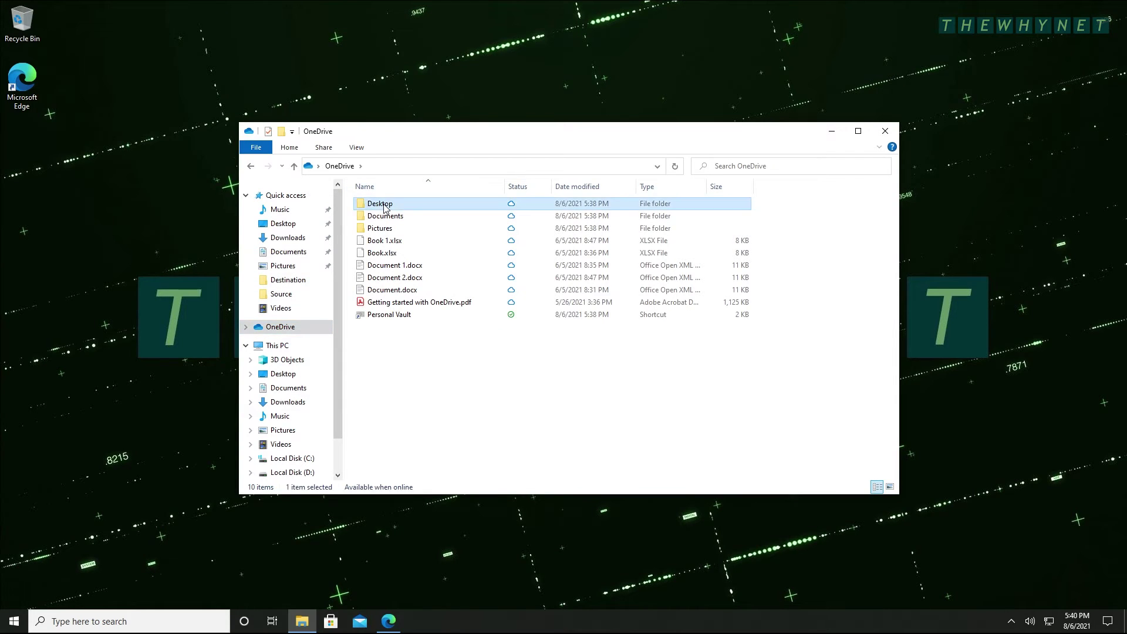
{"action": "double_click", "coordinate": [384, 206]}
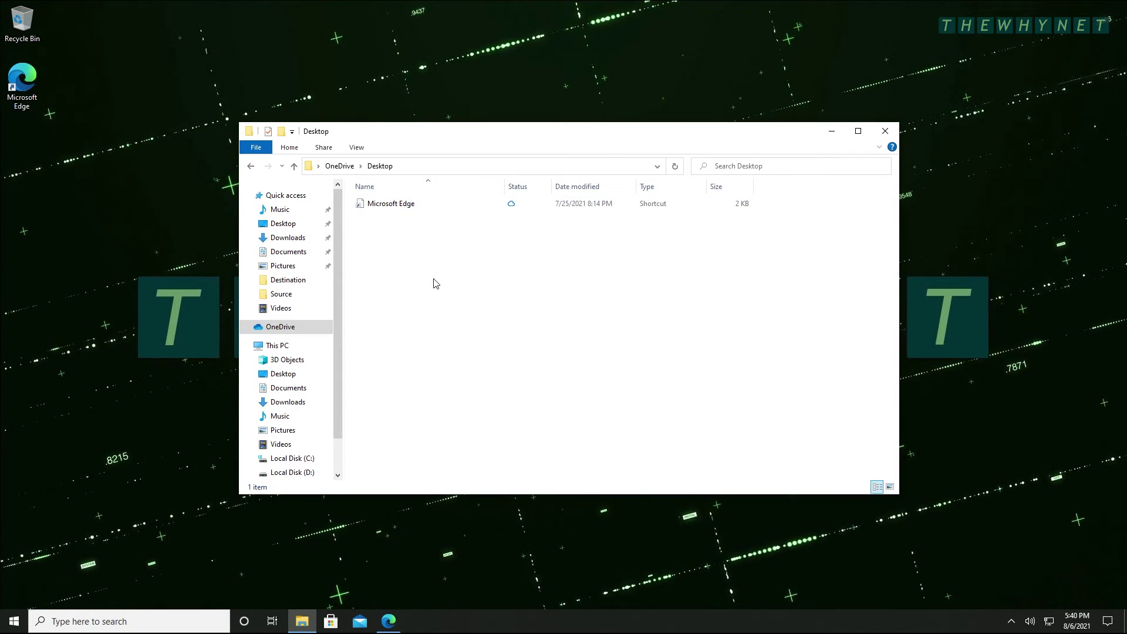
{"action": "left_click", "coordinate": [283, 226]}
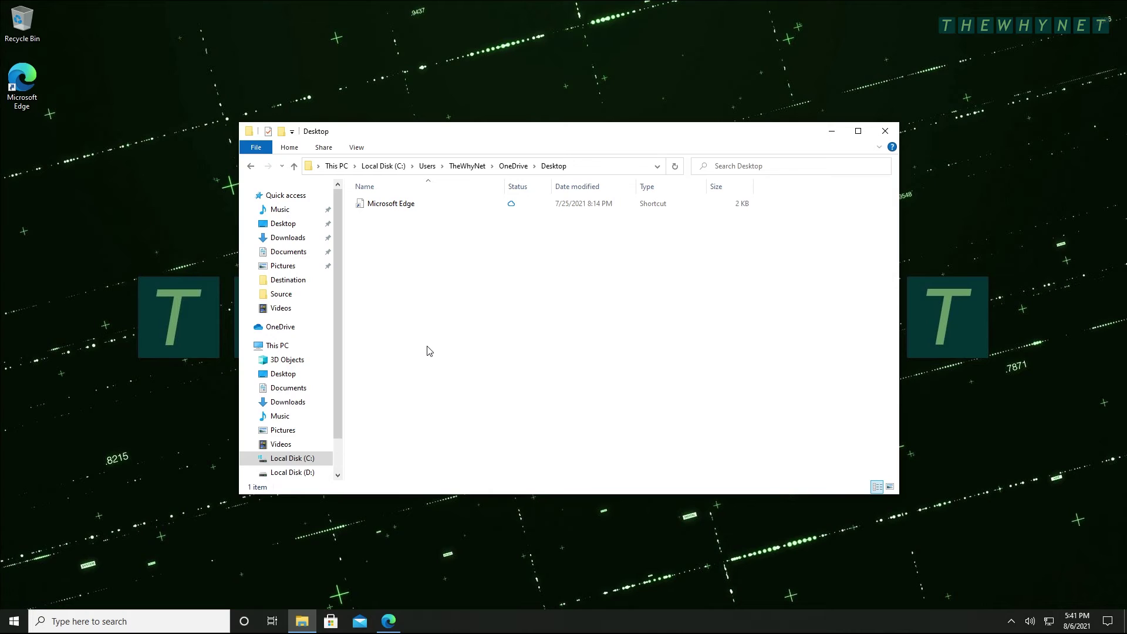
{"action": "right_click", "coordinate": [558, 319]}
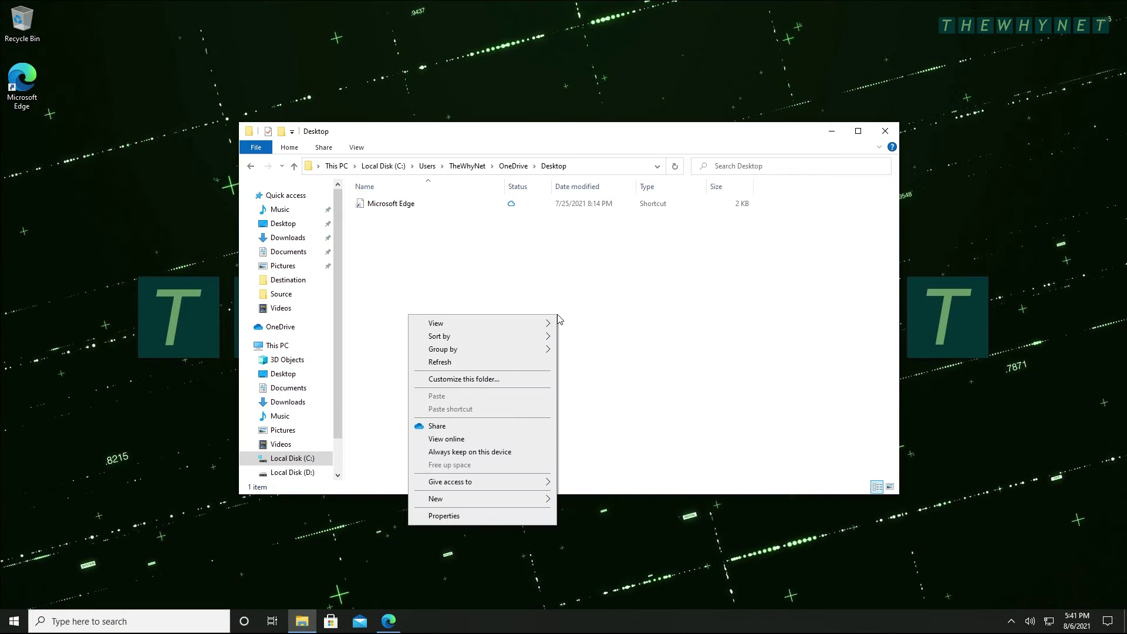
{"action": "mouse_move", "coordinate": [492, 501]}
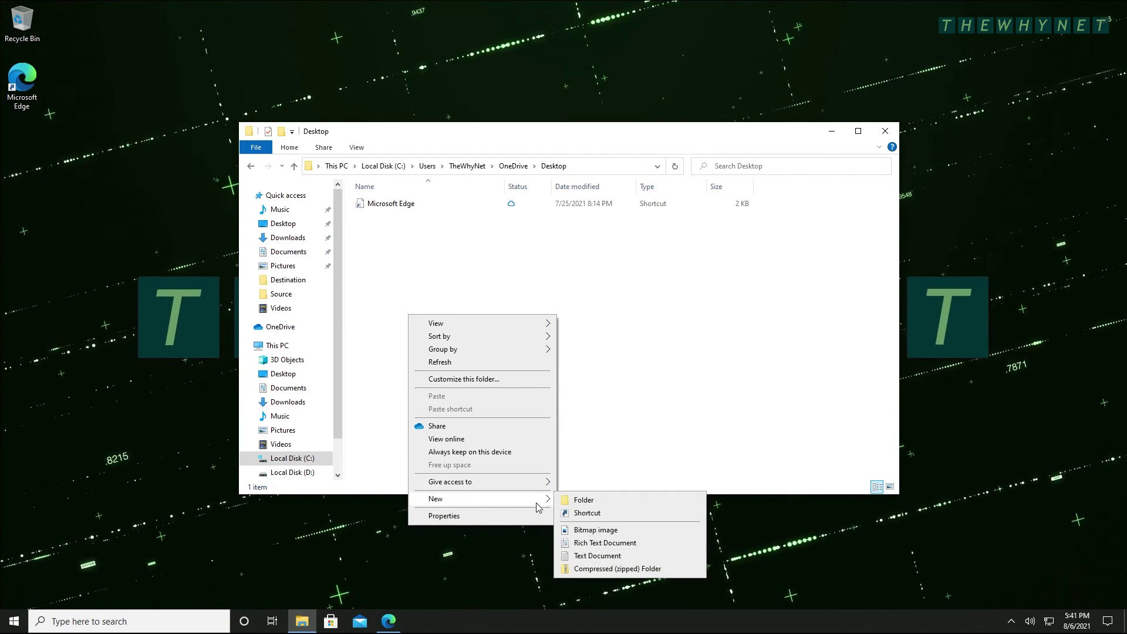
{"action": "left_click", "coordinate": [605, 558]}
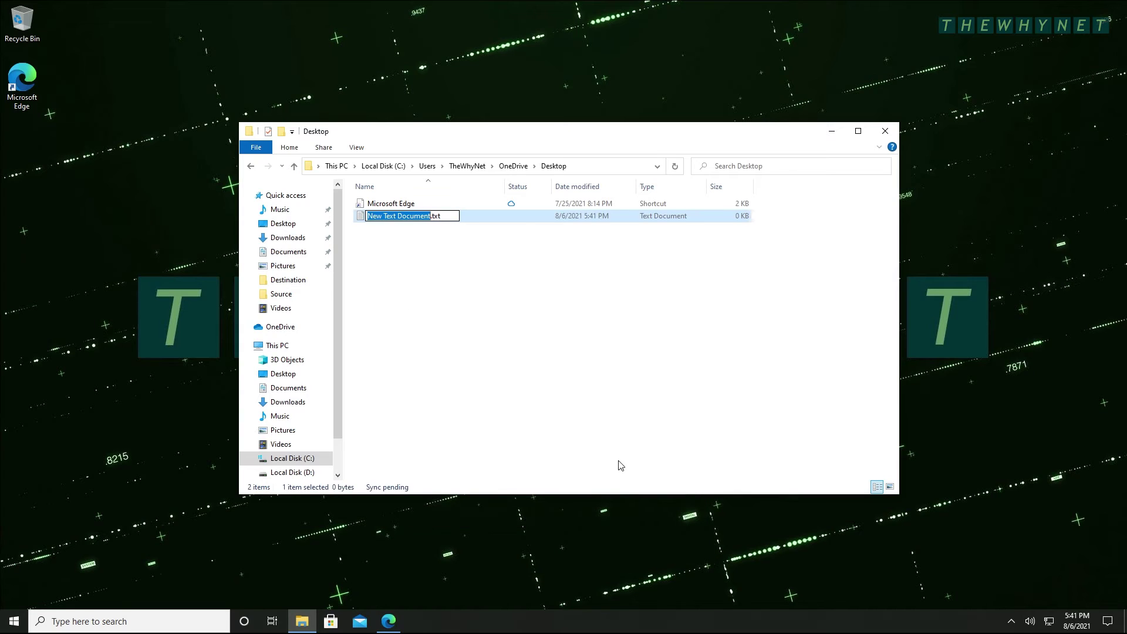
{"action": "left_click", "coordinate": [445, 237]}
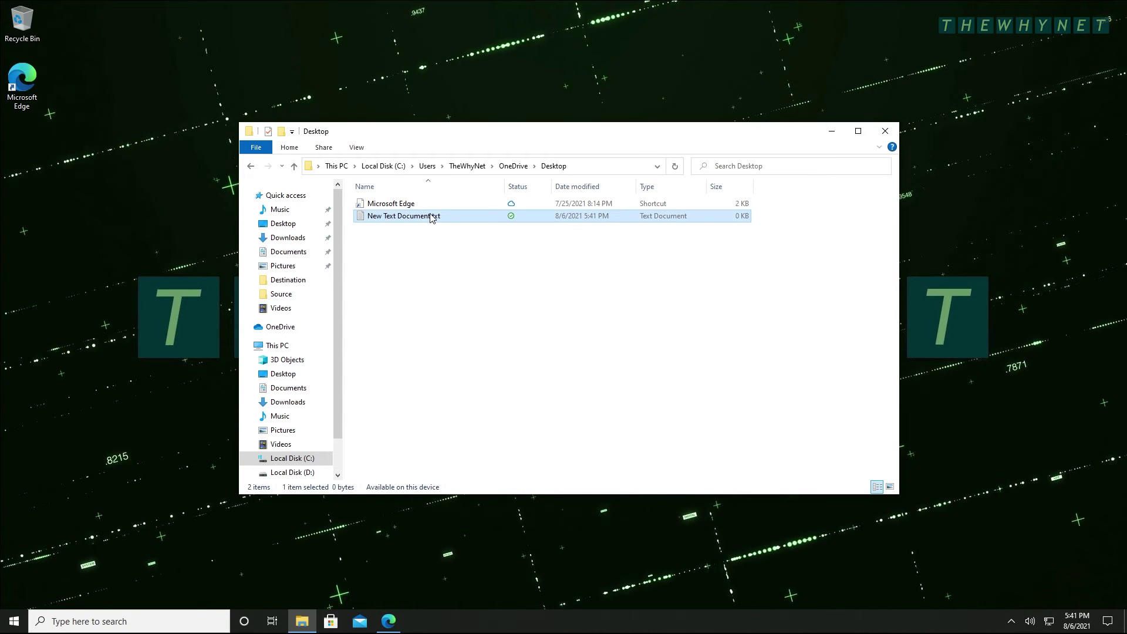
Delete the synced test file, dismiss the OneDrive warning, and return to the profile folder.
{"action": "key", "text": "Delete"}
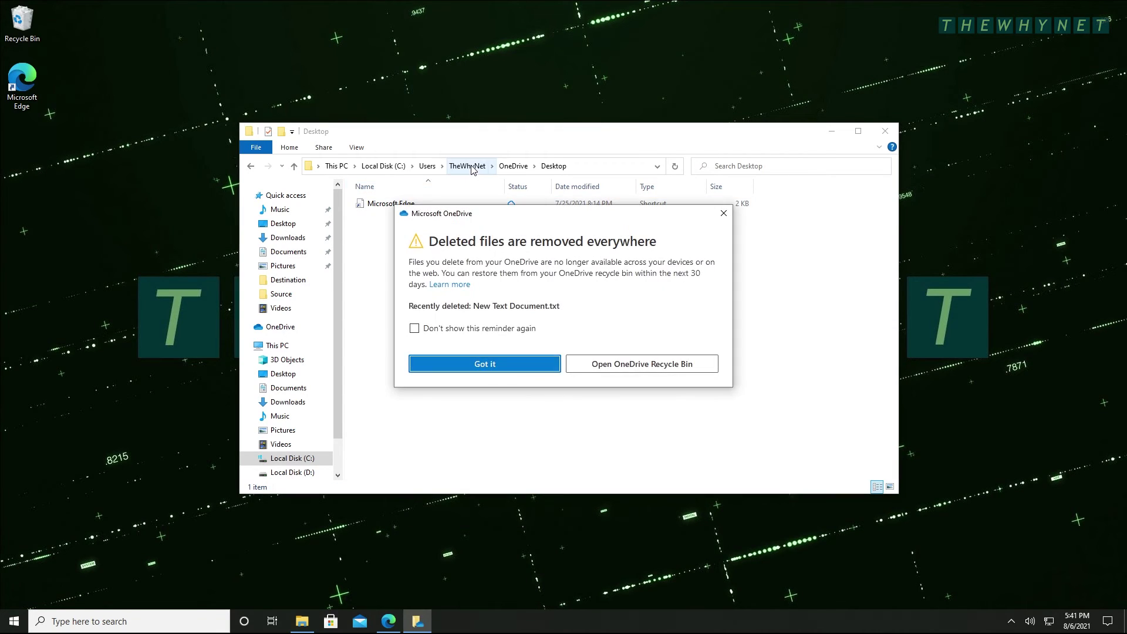
{"action": "left_click", "coordinate": [477, 368]}
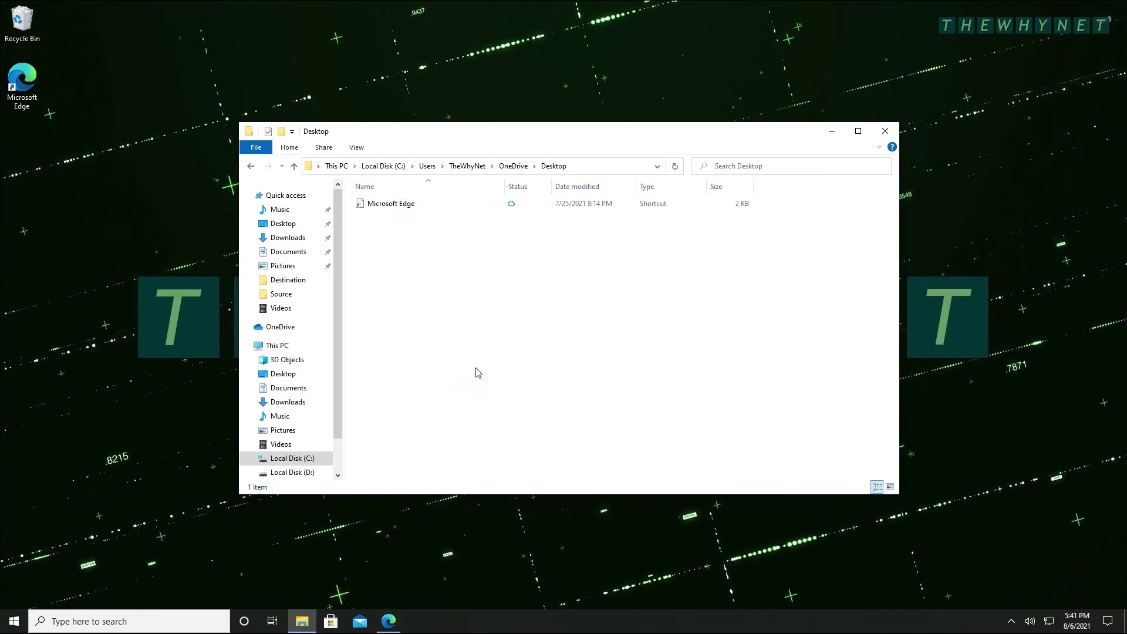
{"action": "left_click", "coordinate": [466, 166]}
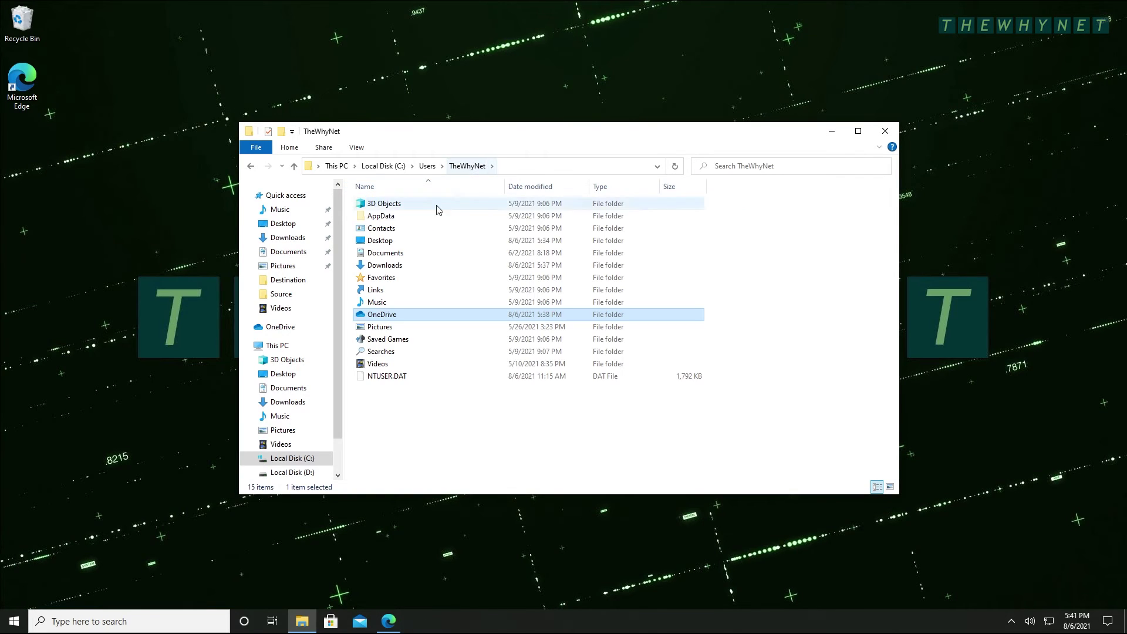
Create a New Text Document with the default name in the local Desktop folder.
{"action": "double_click", "coordinate": [393, 243]}
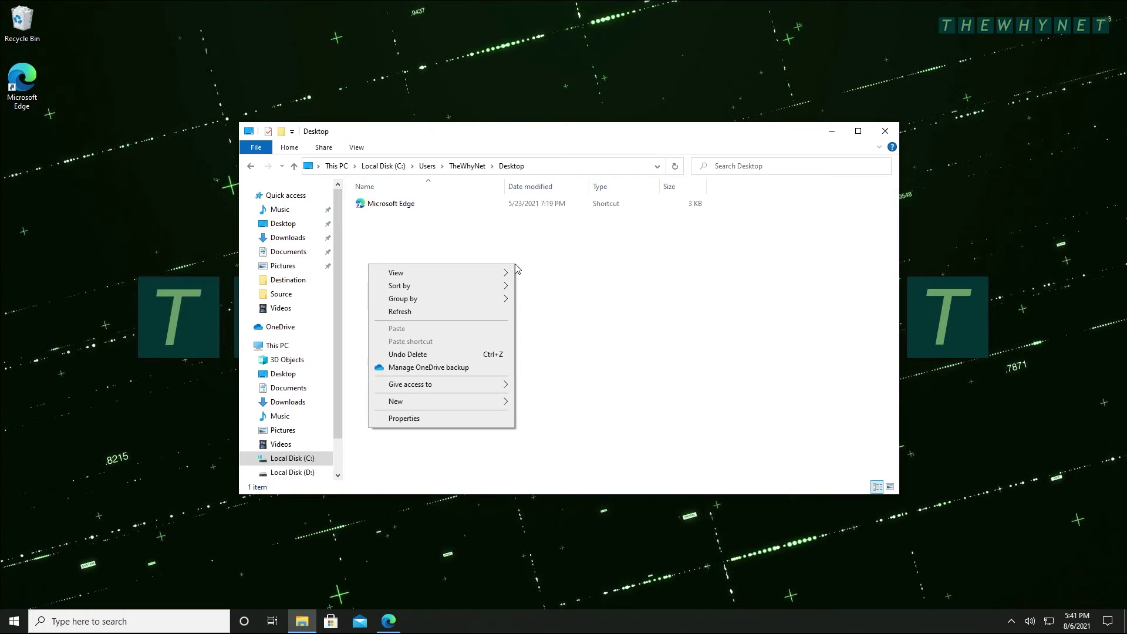
{"action": "right_click", "coordinate": [515, 265]}
{"action": "mouse_move", "coordinate": [471, 405]}
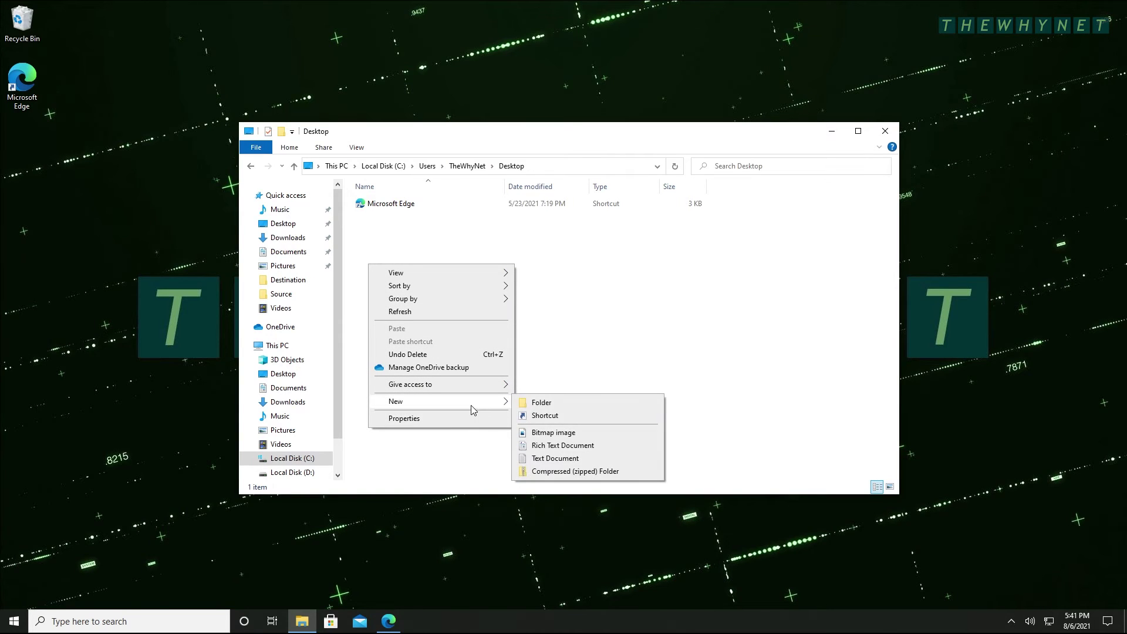
{"action": "left_click", "coordinate": [568, 457]}
{"action": "left_click", "coordinate": [578, 364]}
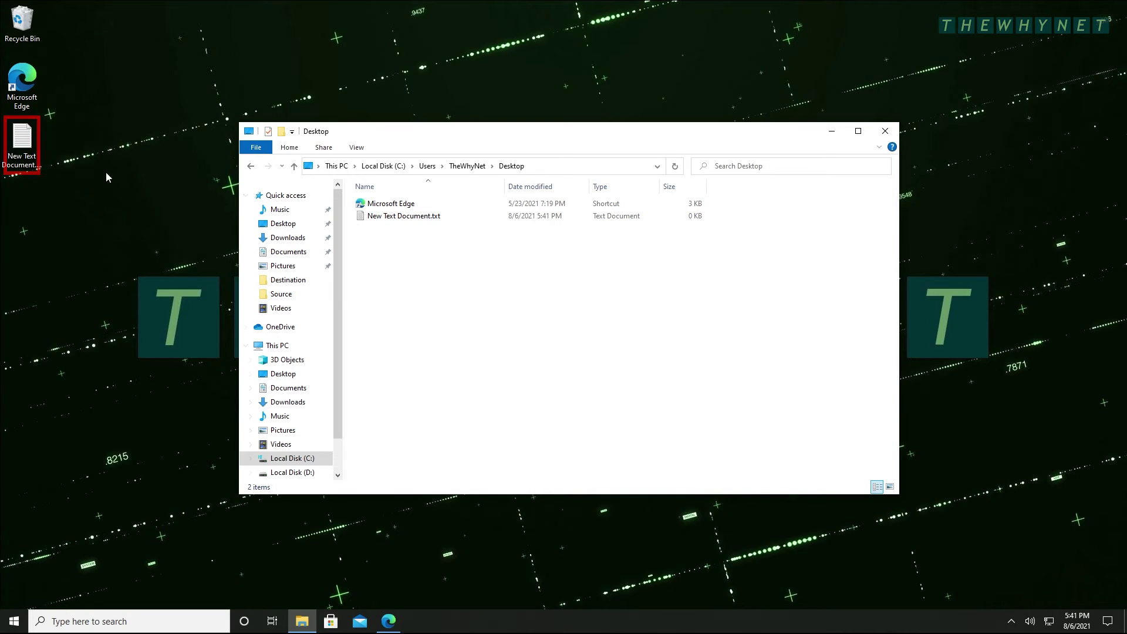
Delete the test file from the desktop and return to the user profile folder.
{"action": "left_click", "coordinate": [26, 142]}
{"action": "key", "text": "Delete"}
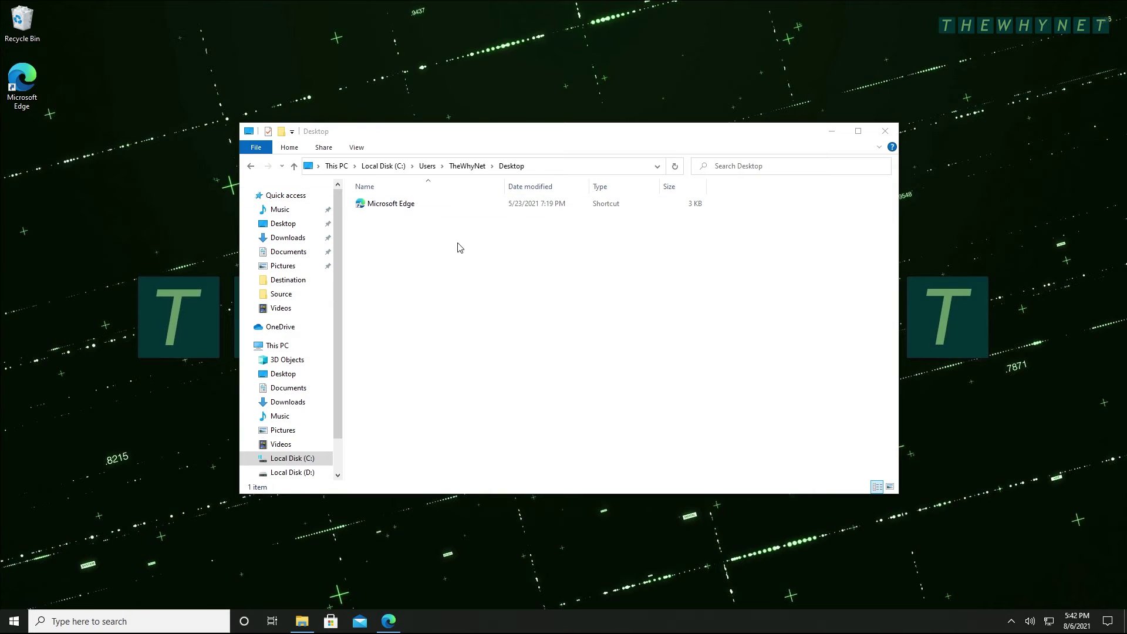
{"action": "left_click", "coordinate": [477, 252]}
{"action": "left_click", "coordinate": [465, 166]}
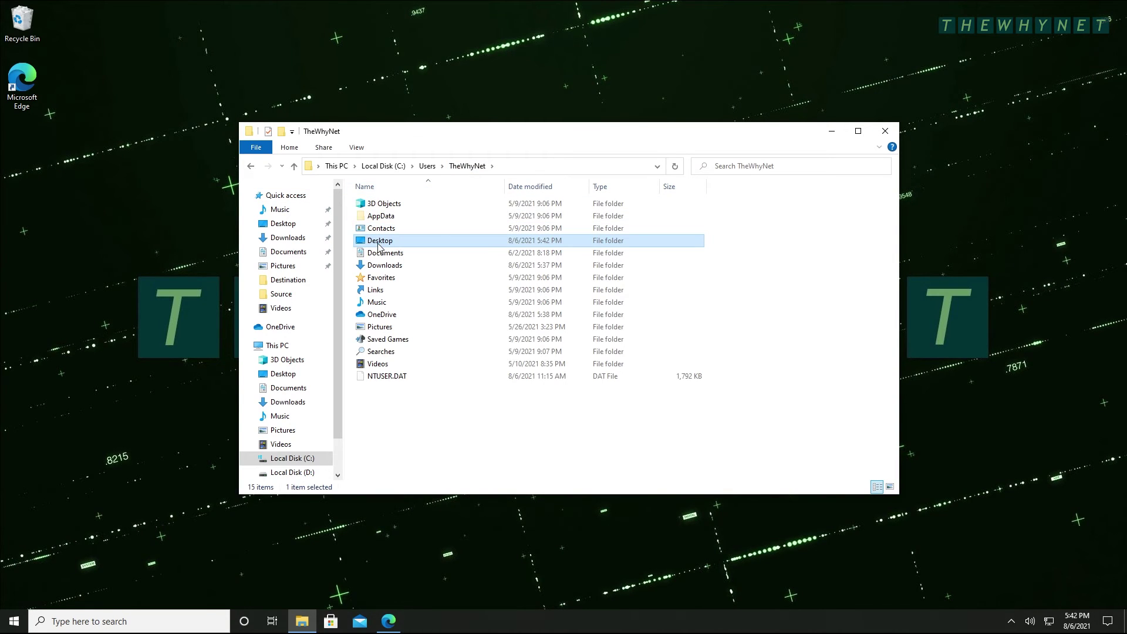
Open the Desktop folder's Properties Location tab and choose to move it.
{"action": "right_click", "coordinate": [379, 246]}
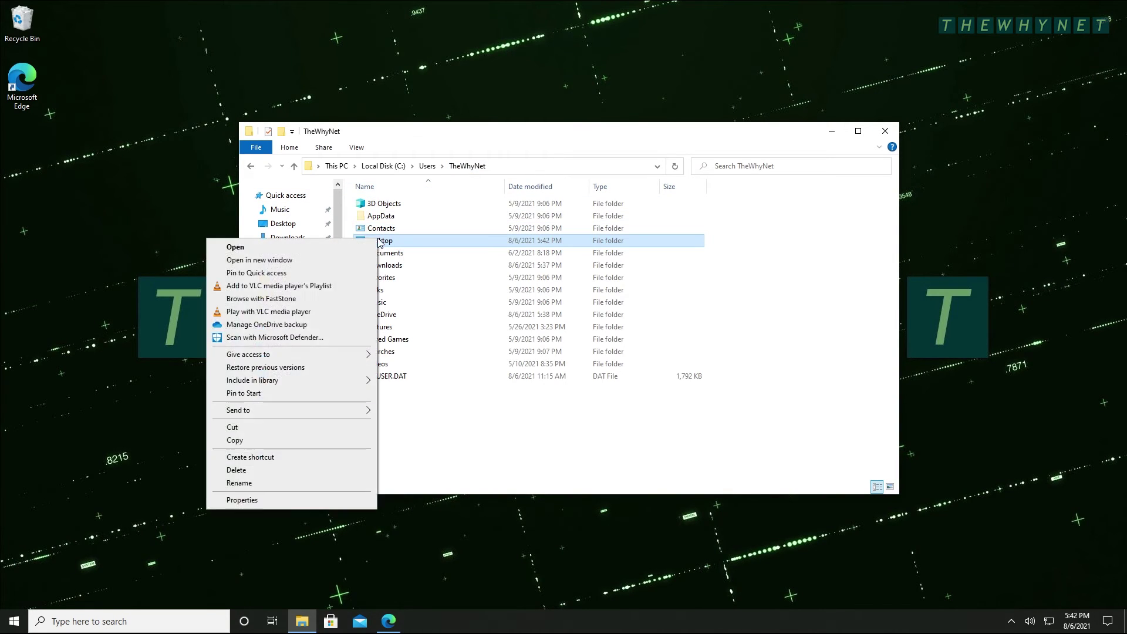
{"action": "left_click", "coordinate": [310, 500]}
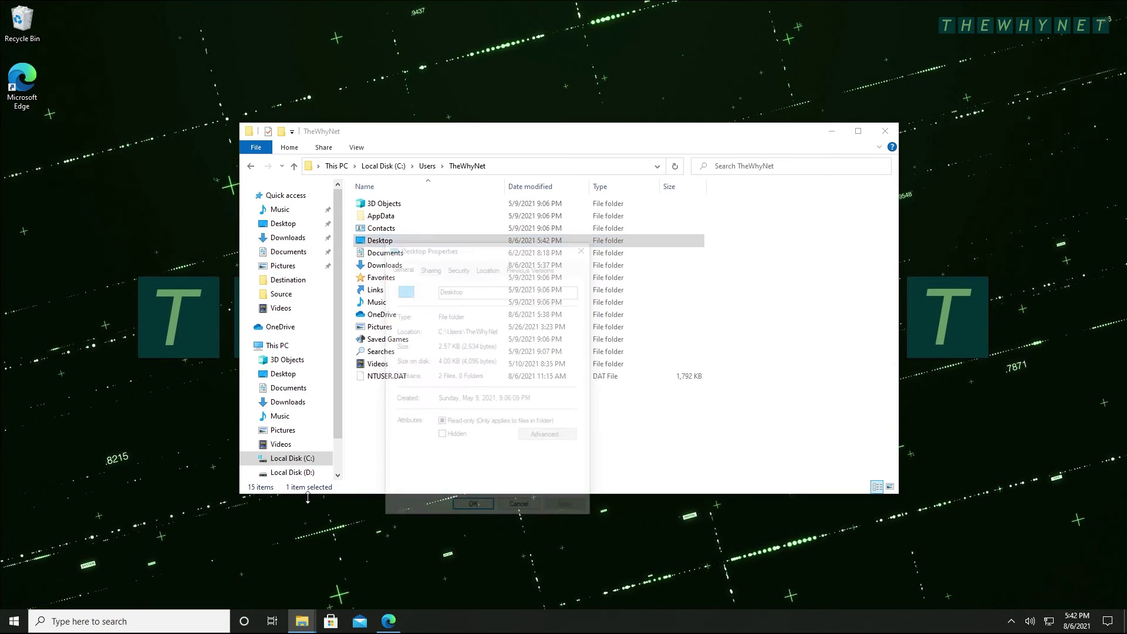
{"action": "left_click", "coordinate": [487, 268]}
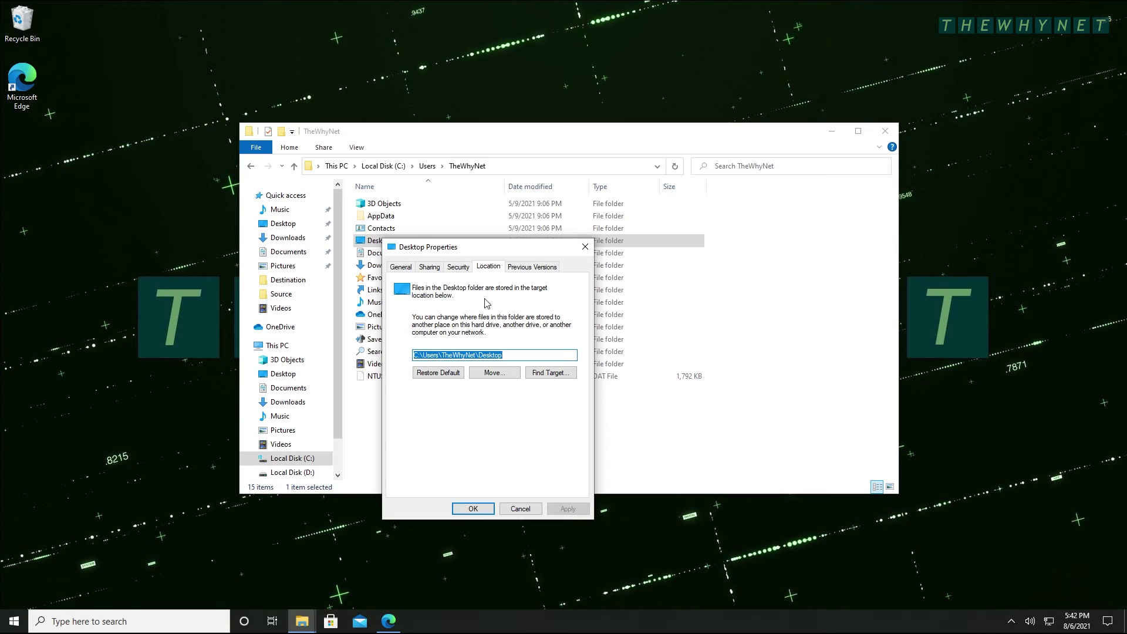
{"action": "left_click", "coordinate": [494, 372]}
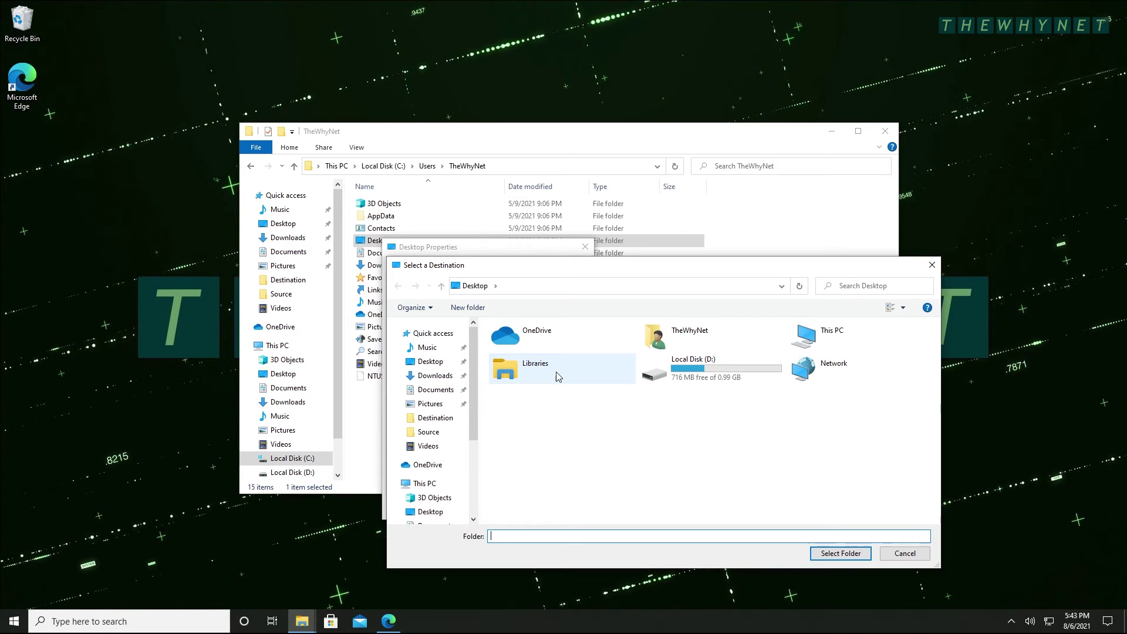
Select C:\Users\<user>\OneDrive\Desktop as the Desktop folder's new location.
{"action": "double_click", "coordinate": [817, 337]}
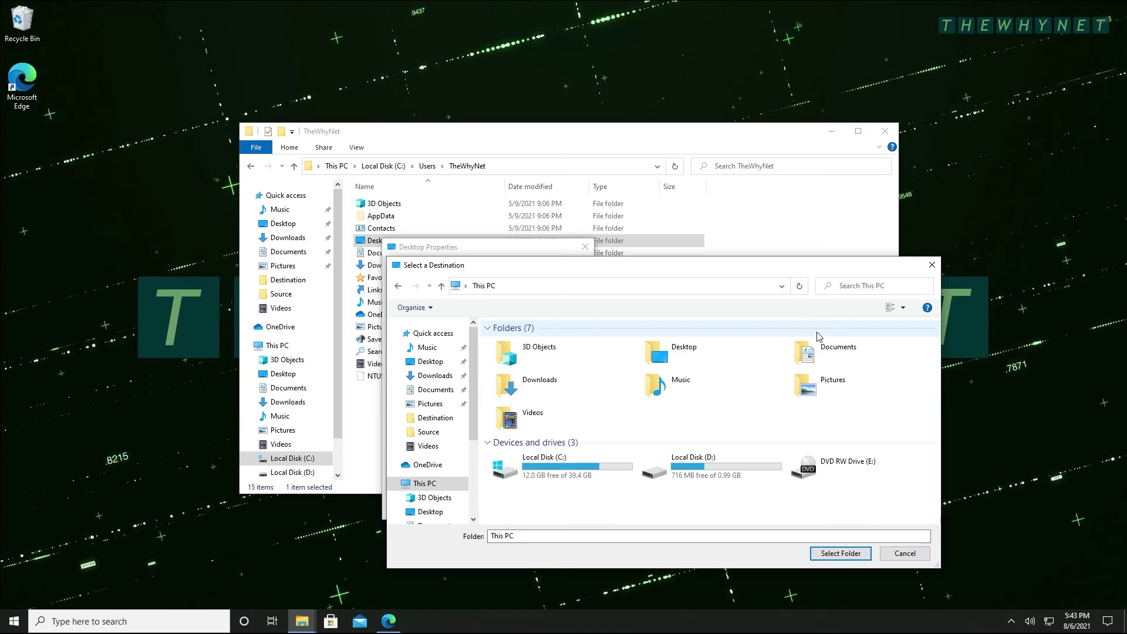
{"action": "double_click", "coordinate": [561, 466]}
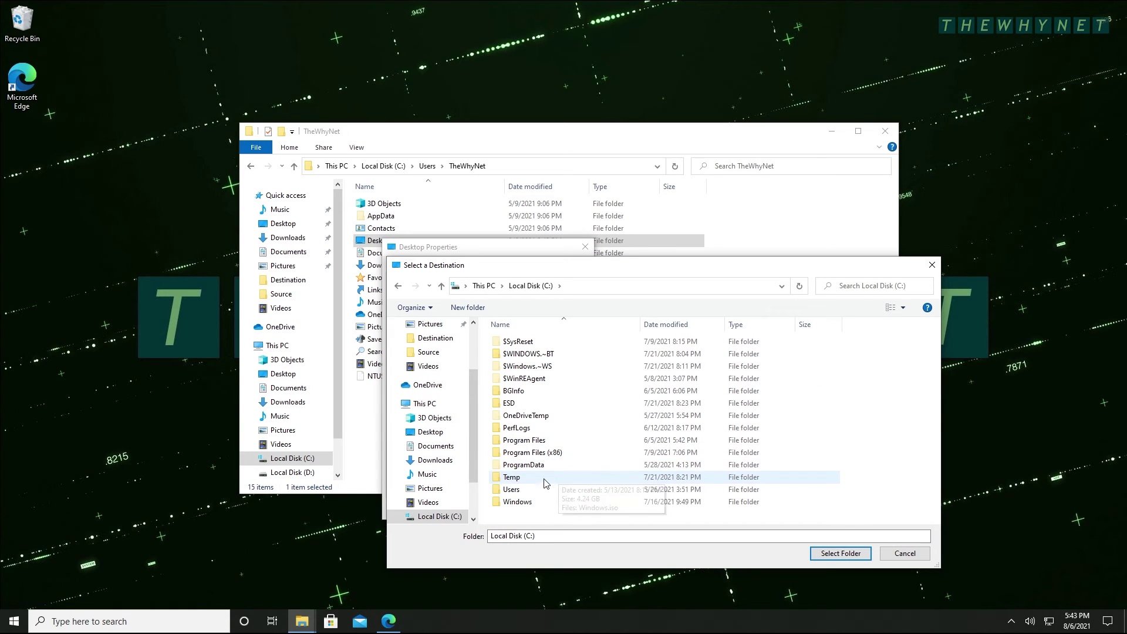
{"action": "double_click", "coordinate": [519, 492]}
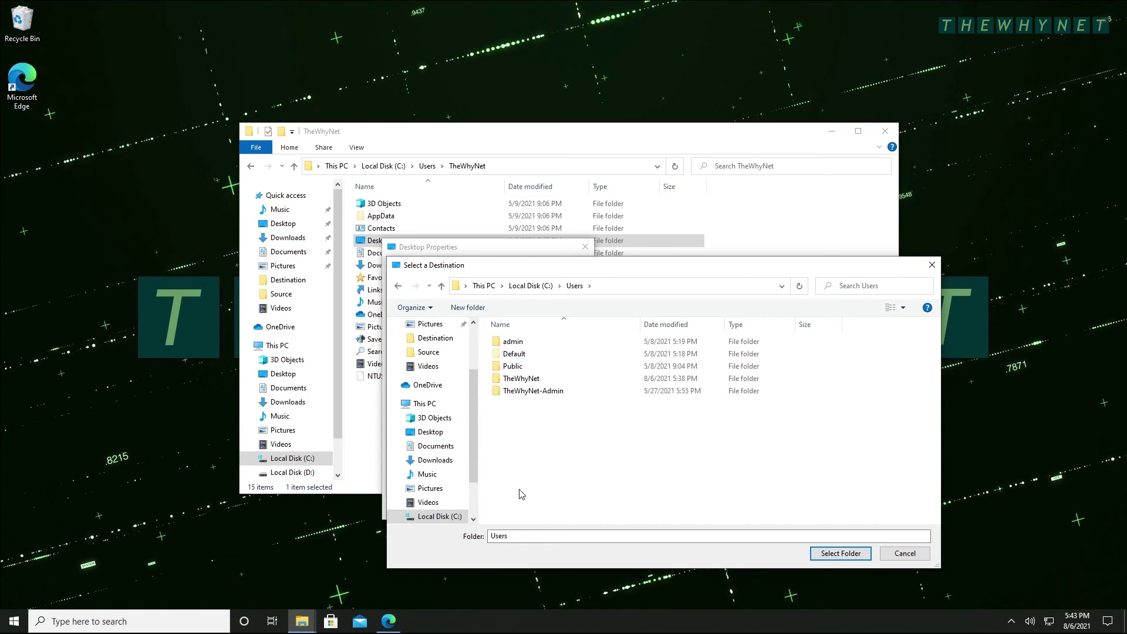
{"action": "double_click", "coordinate": [521, 379]}
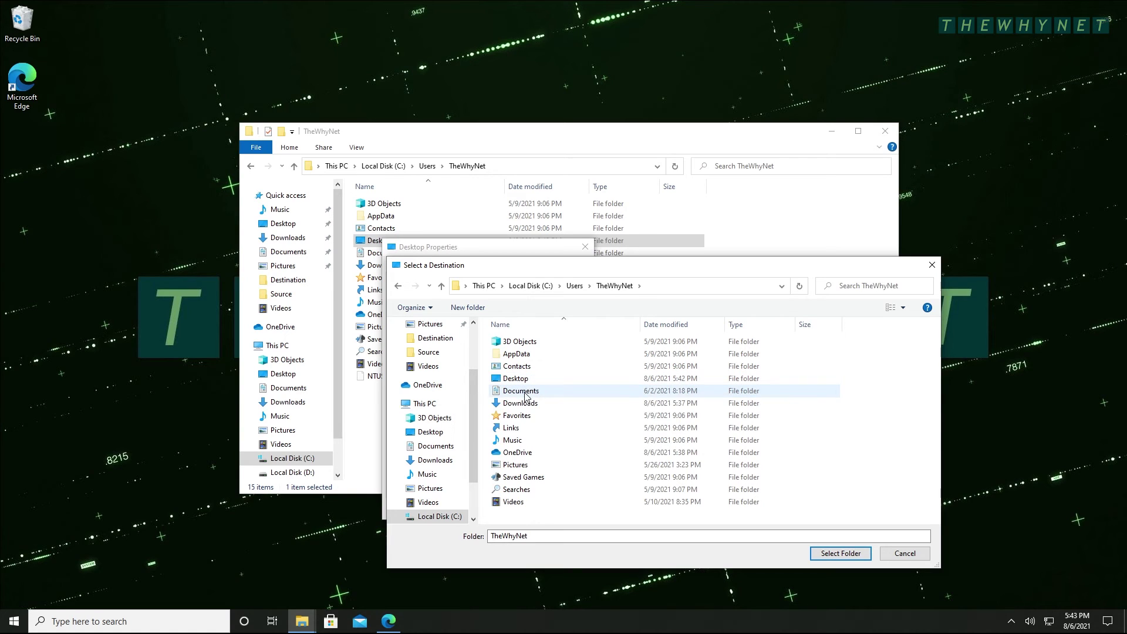
{"action": "double_click", "coordinate": [518, 453]}
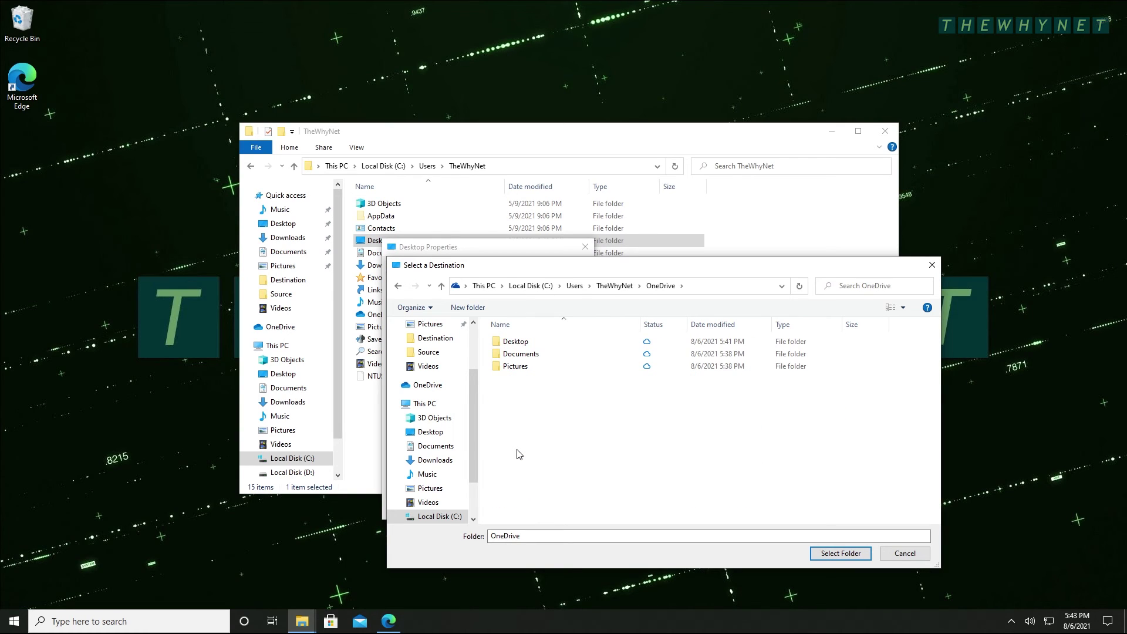
{"action": "double_click", "coordinate": [519, 342]}
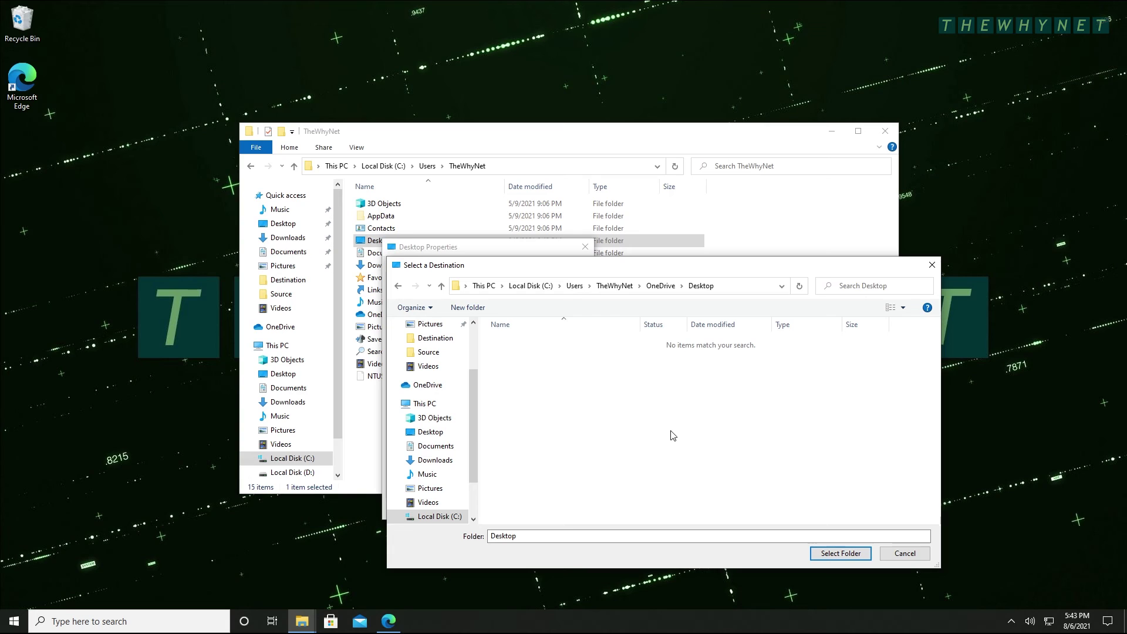
{"action": "left_click", "coordinate": [842, 553]}
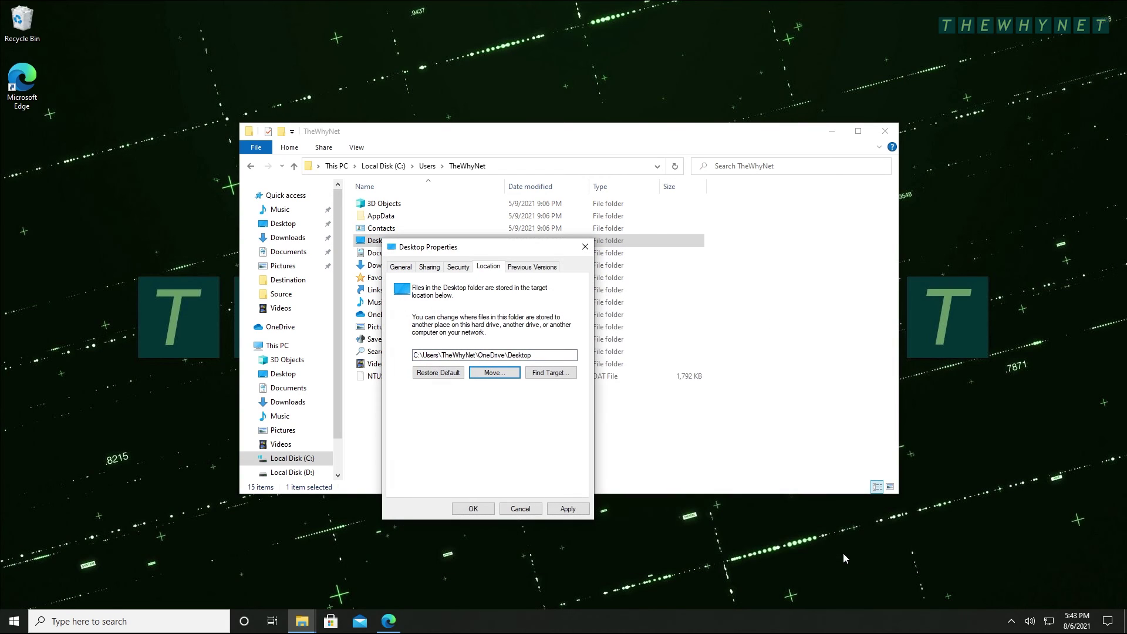
Apply the move, confirm moving files, replace the Microsoft Edge shortcut, and close with OK.
{"action": "left_click", "coordinate": [570, 510]}
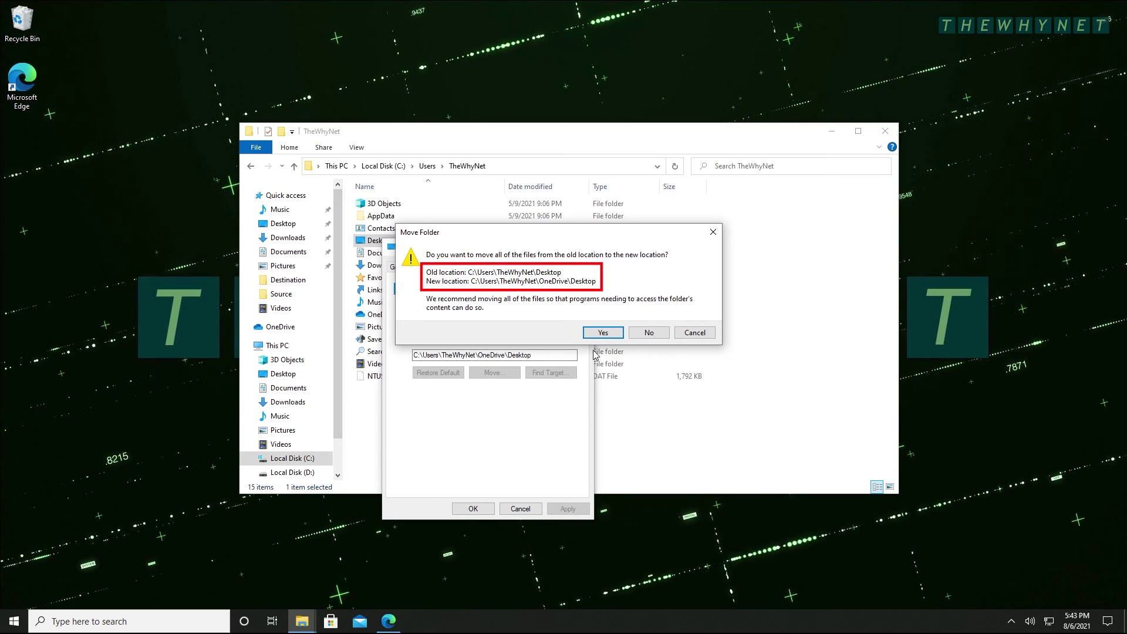
{"action": "left_click", "coordinate": [603, 333]}
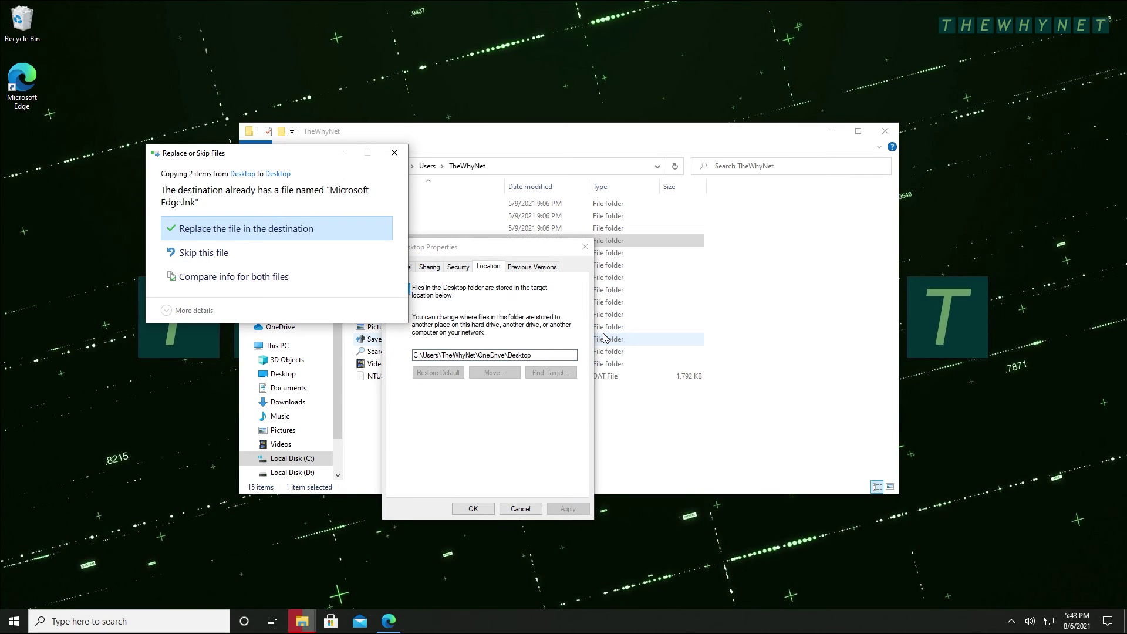
{"action": "left_click", "coordinate": [278, 226]}
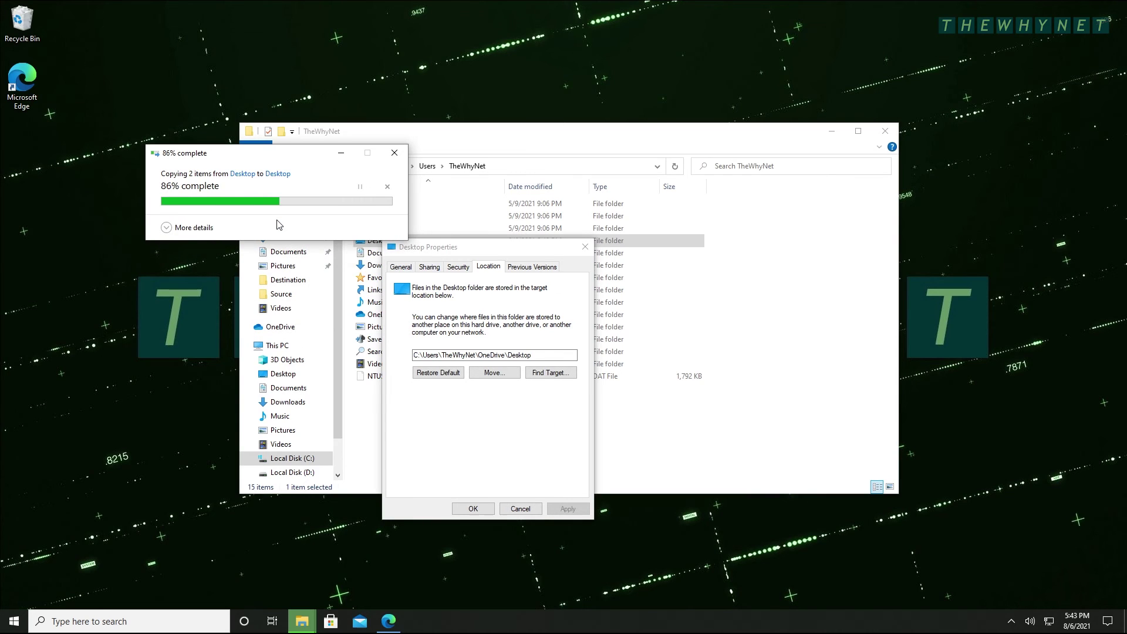
{"action": "left_click", "coordinate": [471, 508]}
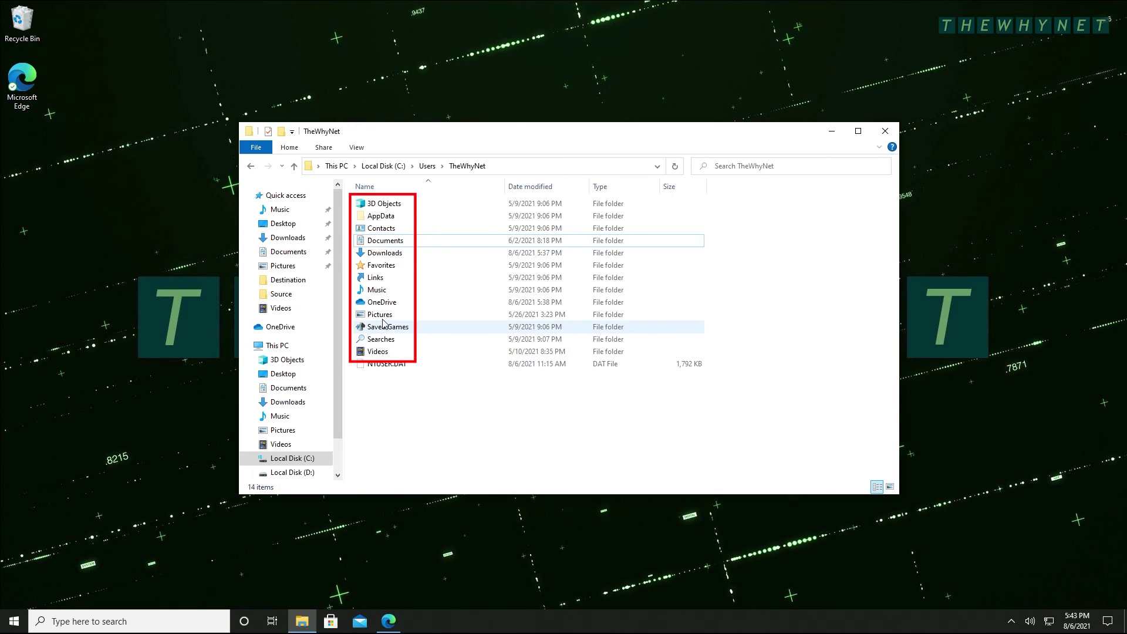
Create a New Text Document with the default name in OneDrive's Desktop folder.
{"action": "double_click", "coordinate": [374, 303]}
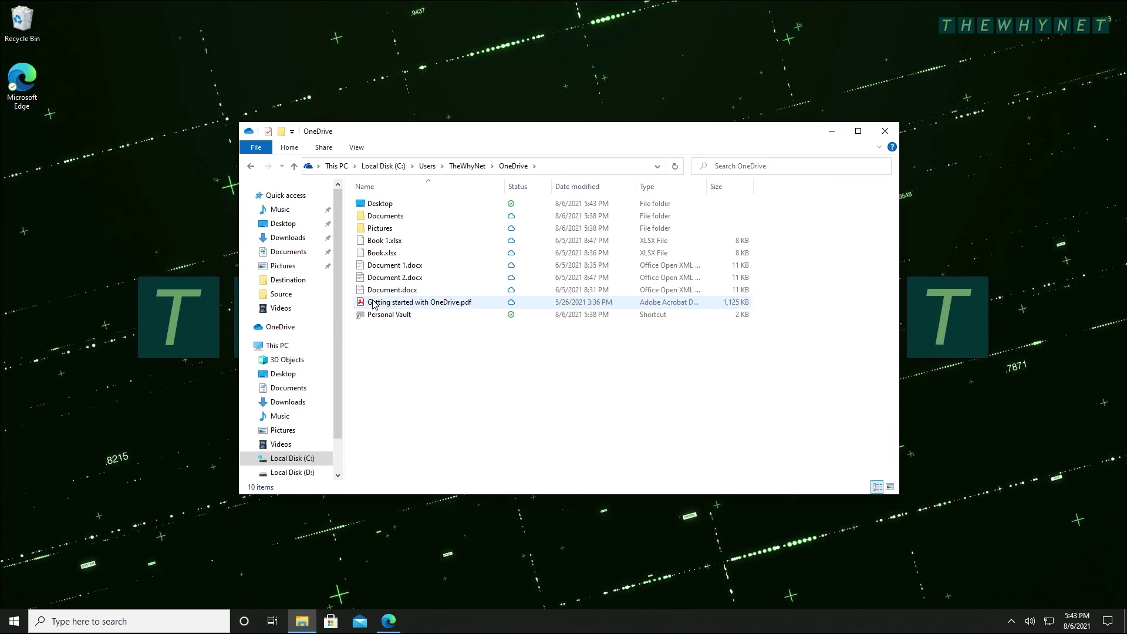
{"action": "double_click", "coordinate": [386, 205]}
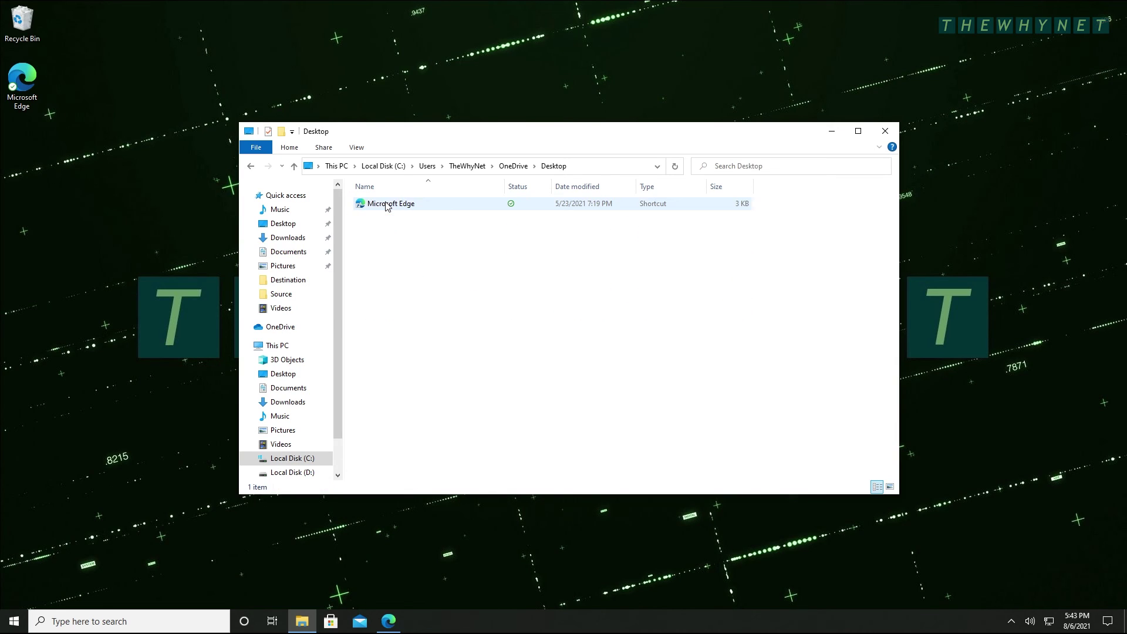
{"action": "right_click", "coordinate": [564, 297]}
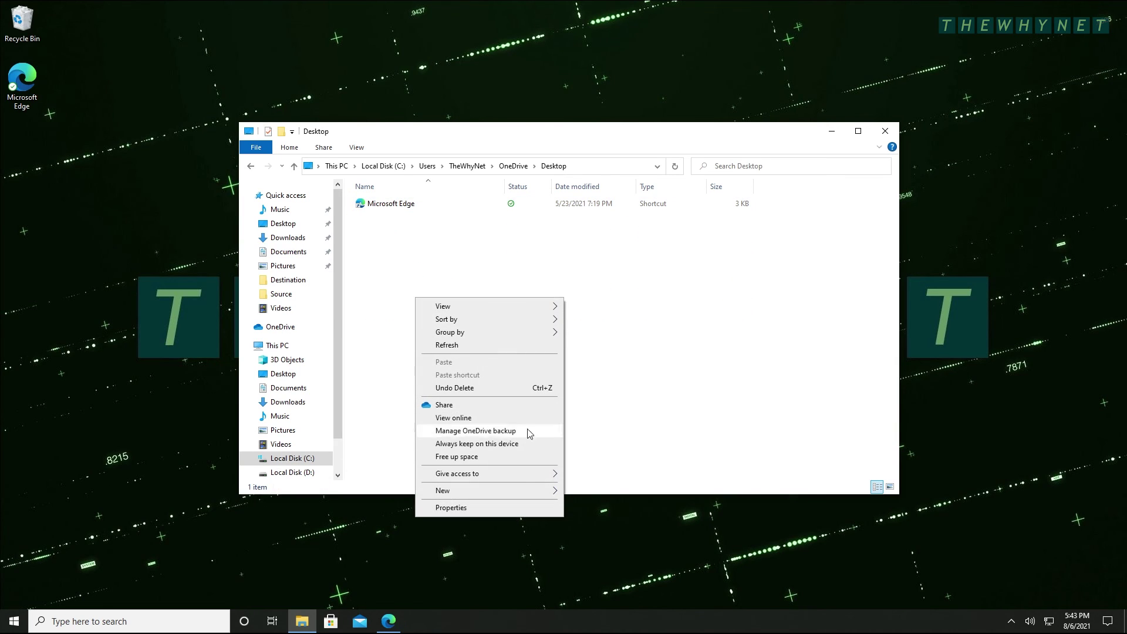
{"action": "mouse_move", "coordinate": [541, 492]}
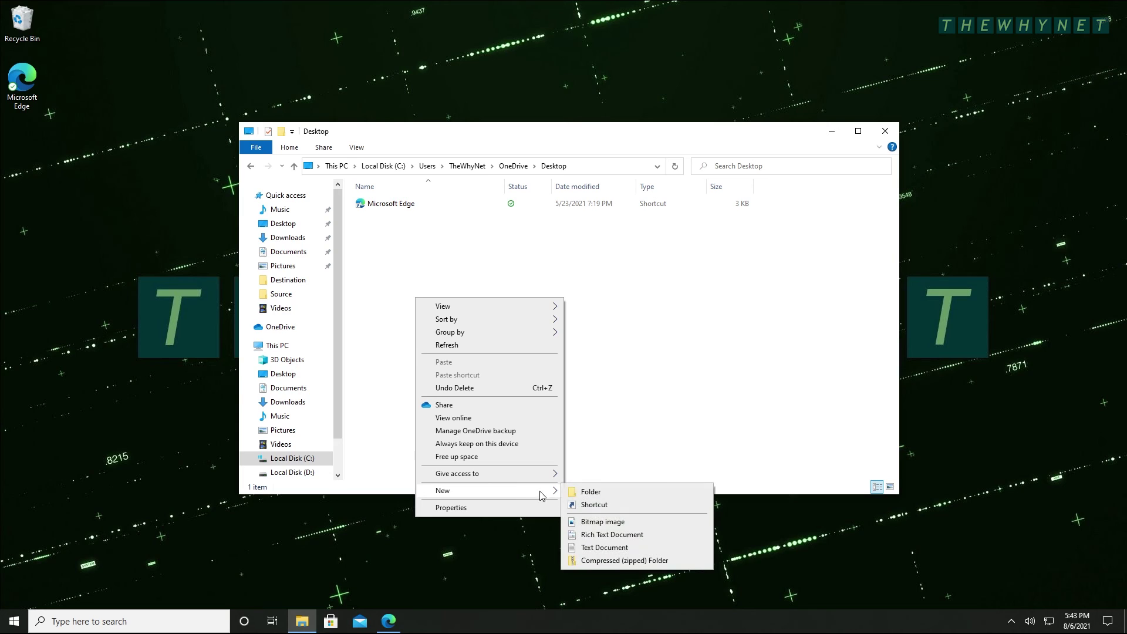
{"action": "left_click", "coordinate": [627, 548]}
{"action": "left_click", "coordinate": [586, 351]}
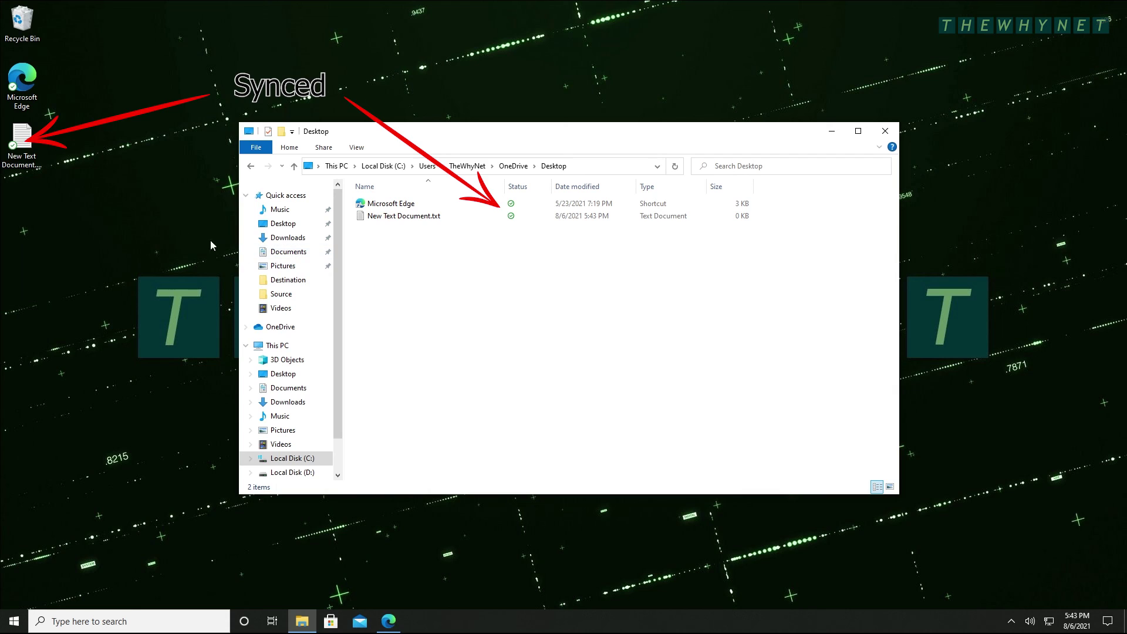
Confirm the test file shows on the desktop, delete it, and dismiss the OneDrive notice.
{"action": "left_click", "coordinate": [143, 212]}
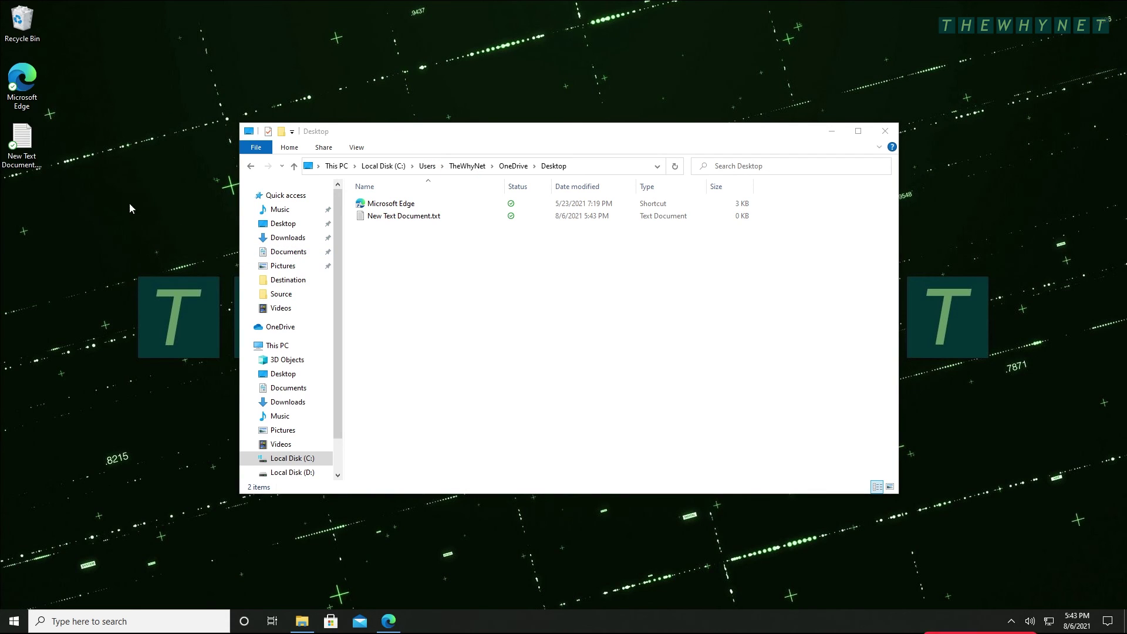
{"action": "left_click", "coordinate": [24, 139]}
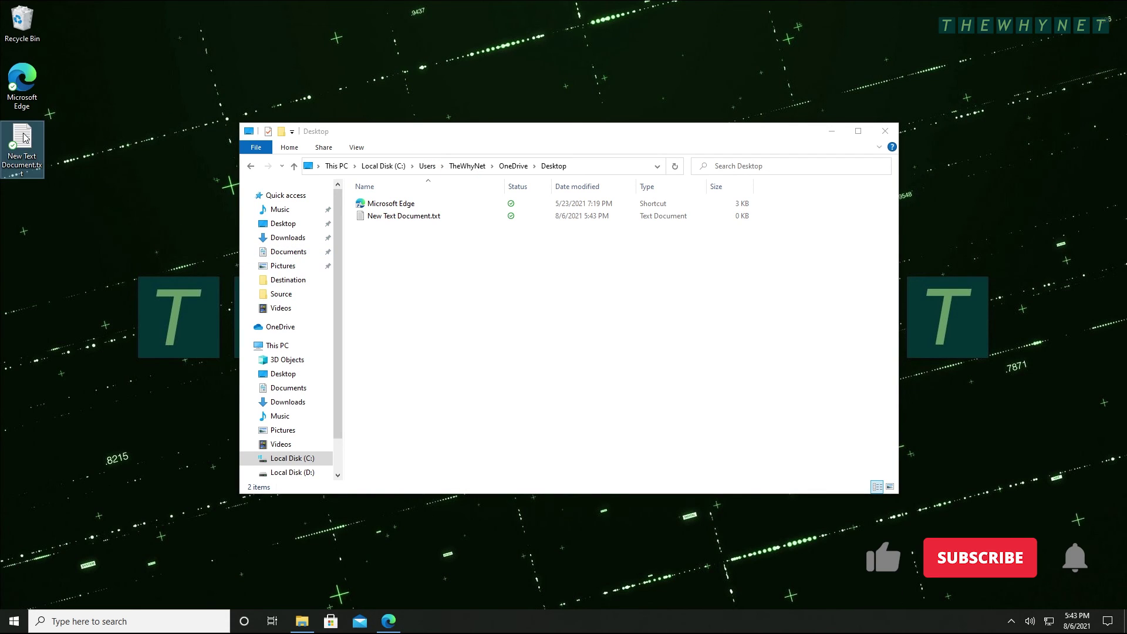
{"action": "key", "text": "Delete"}
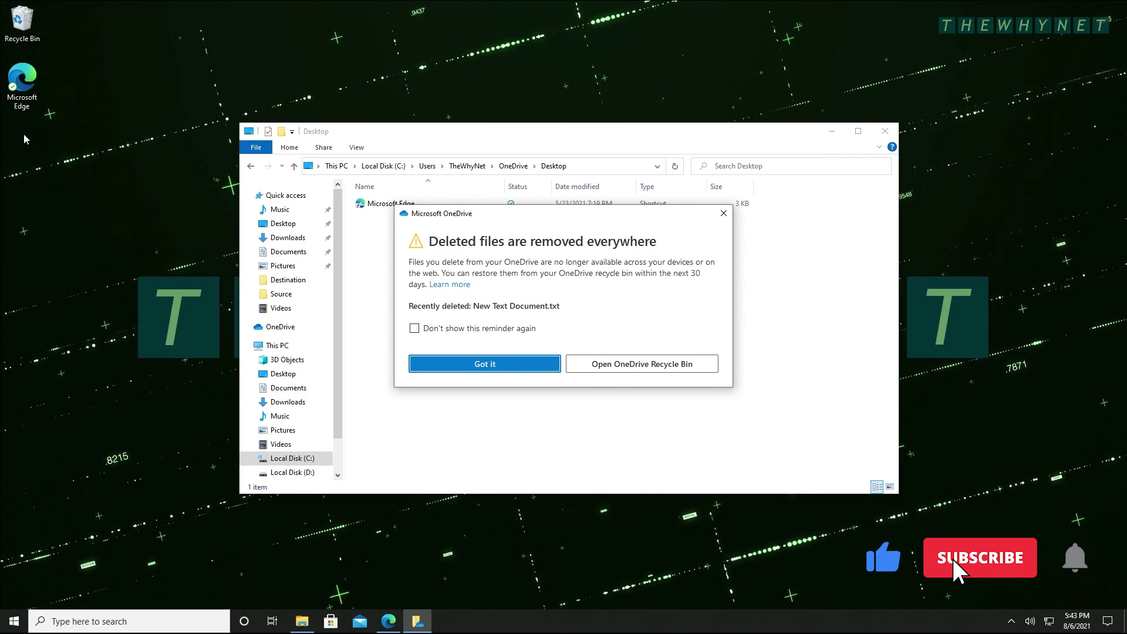
{"action": "left_click", "coordinate": [456, 362]}
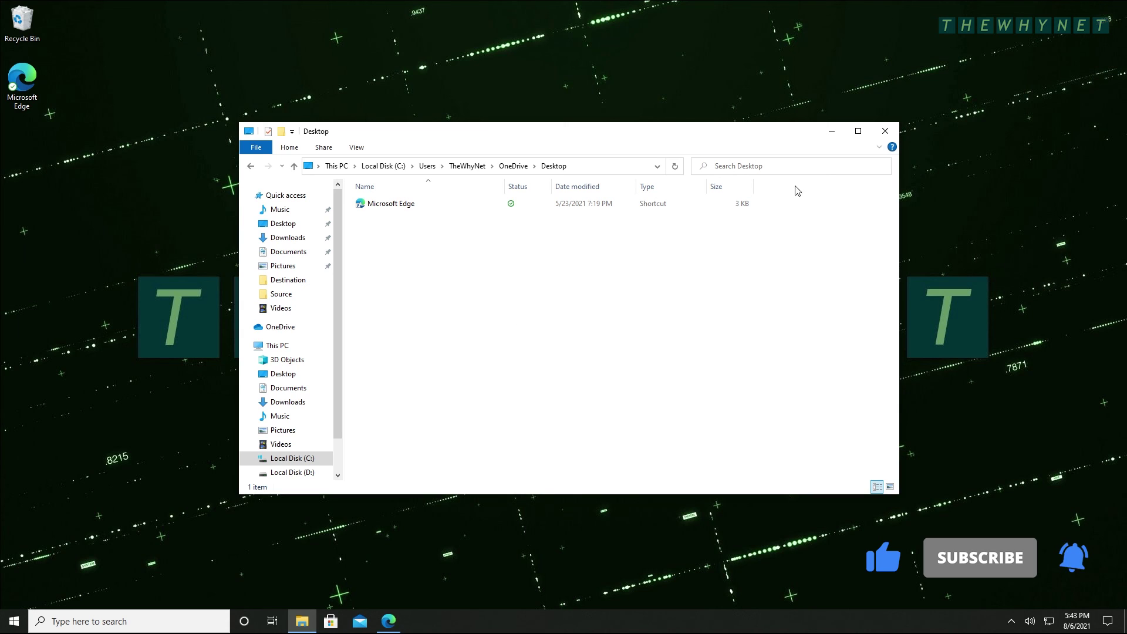
Close File Explorer, leaving only Recycle Bin and Microsoft Edge on the desktop.
{"action": "left_click", "coordinate": [885, 131]}
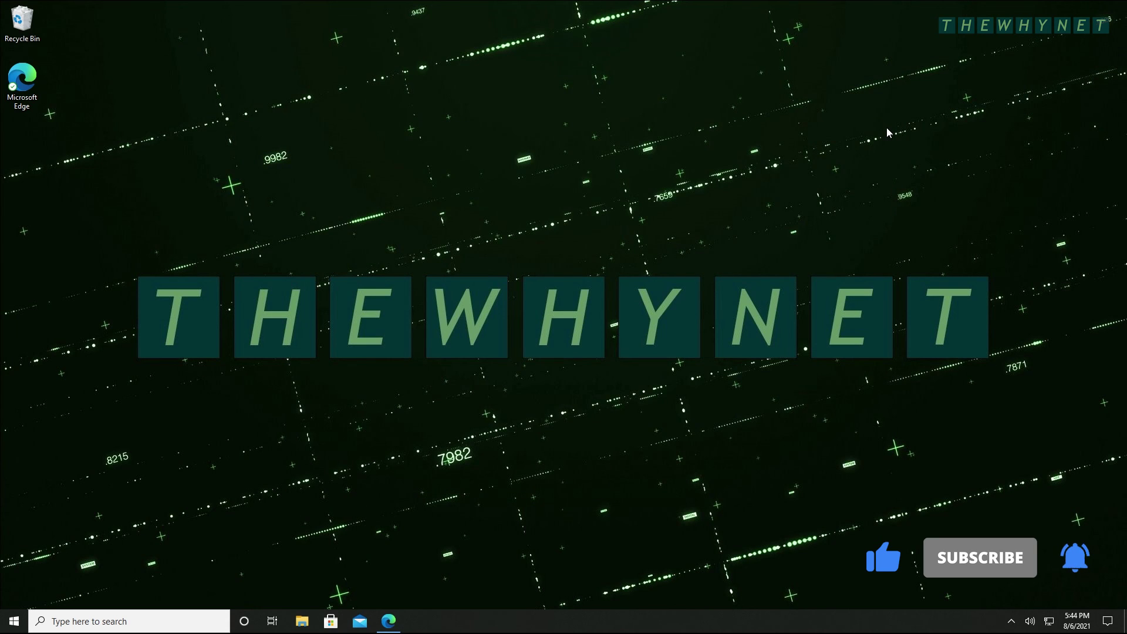